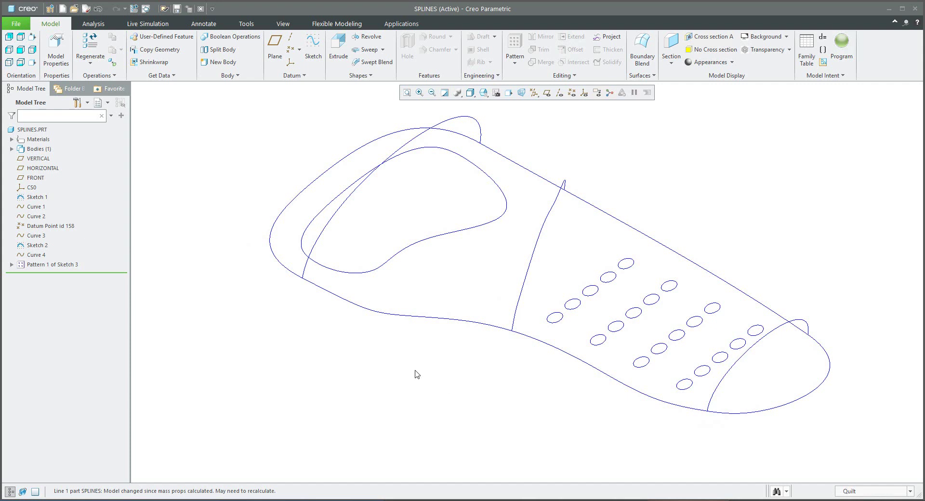
Step: Show Sketch 1's dimensions, then dismiss them and zoom out to fit the whole insole
{"action": "left_click", "coordinate": [36, 198]}
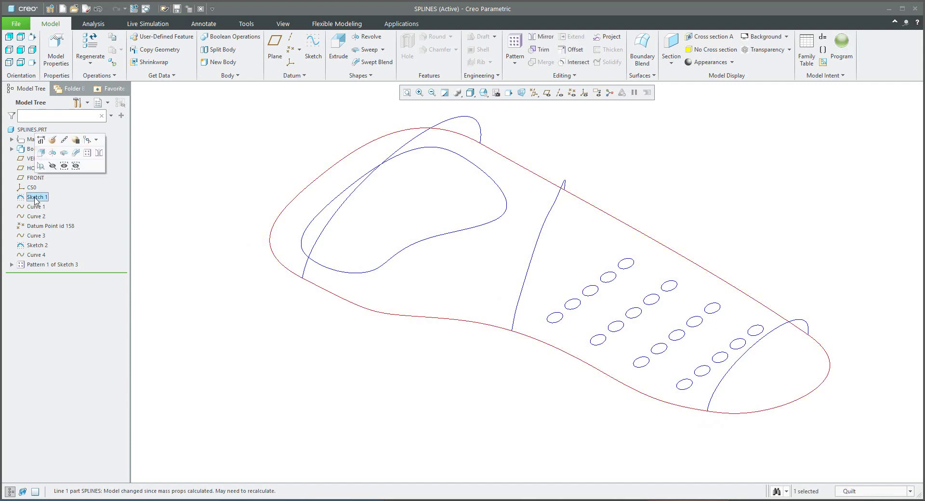
{"action": "left_click", "coordinate": [41, 144]}
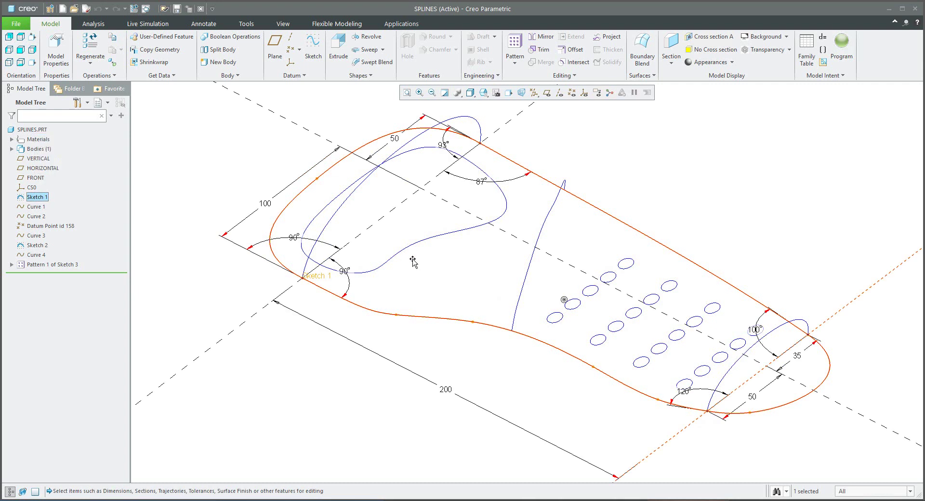
{"action": "middle_click_drag", "start_coordinate": [434, 245], "coordinate": [437, 289], "text": "shift"}
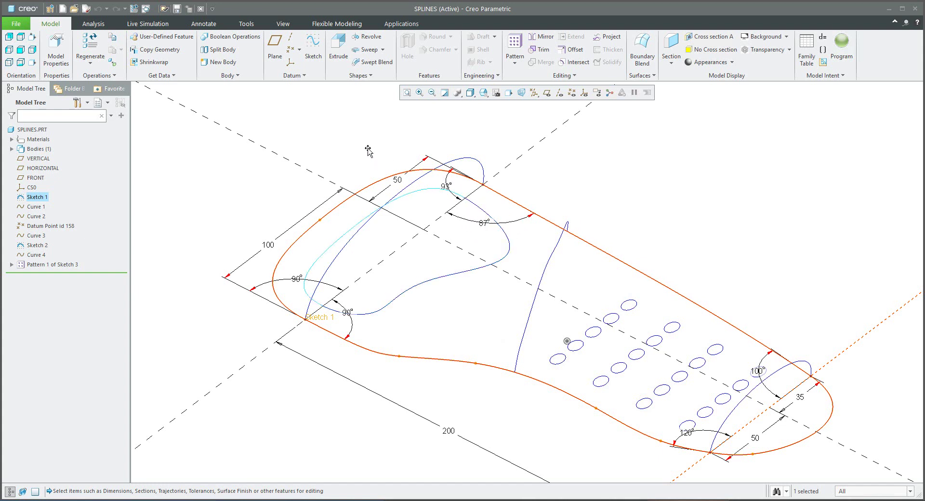
{"action": "left_click", "coordinate": [599, 193]}
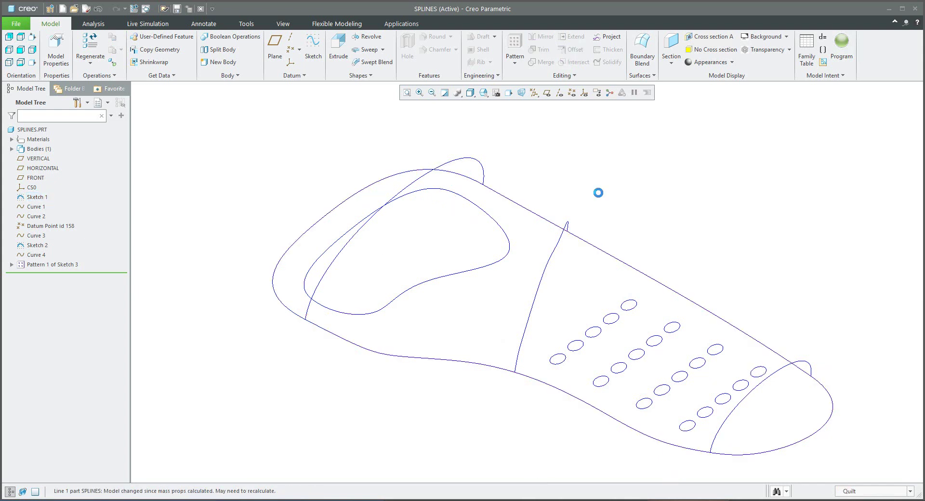
{"action": "scroll", "coordinate": [598, 193], "scroll_direction": "down", "scroll_amount": 1}
{"action": "middle_click_drag", "start_coordinate": [598, 194], "coordinate": [536, 198], "text": "ctrl"}
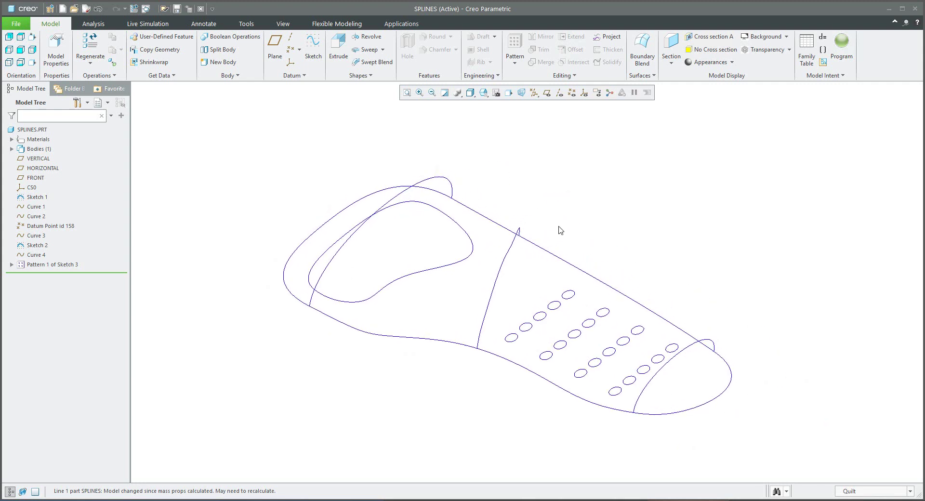
Step: Start a boundary blend with the first, middle and end cross-section curves as first-direction chains
{"action": "left_click", "coordinate": [643, 55]}
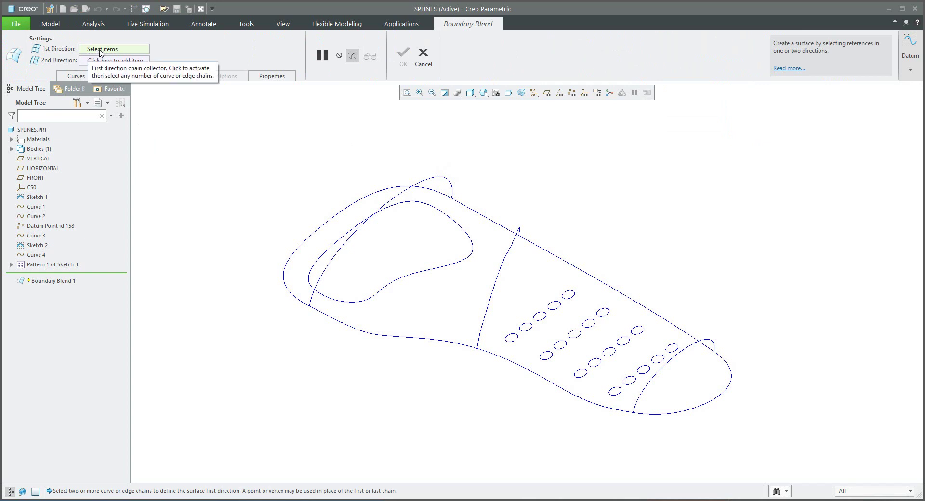
{"action": "left_click", "coordinate": [434, 182]}
{"action": "middle_click_drag", "start_coordinate": [482, 215], "coordinate": [475, 220]}
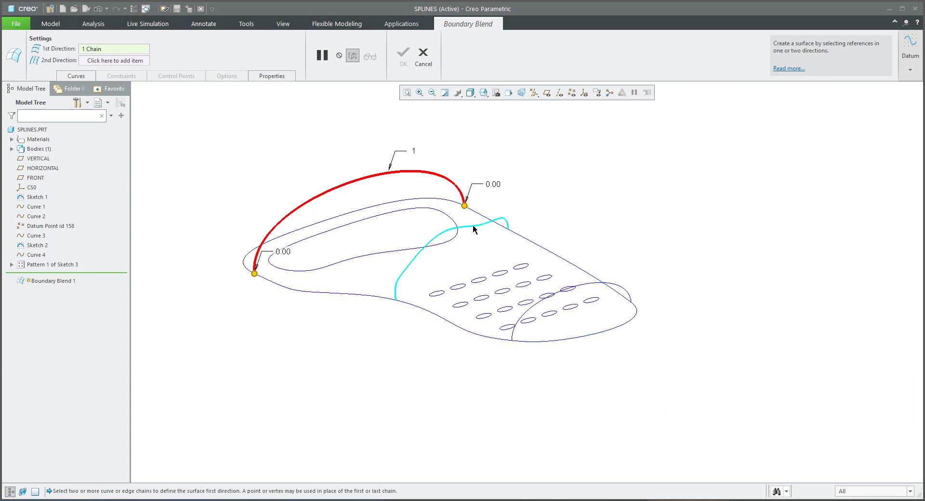
{"action": "left_click", "coordinate": [475, 229], "text": "ctrl"}
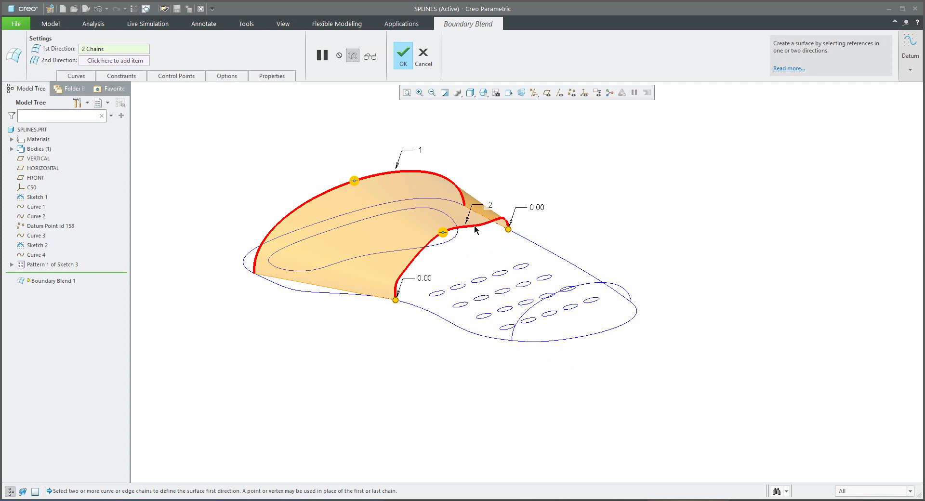
{"action": "left_click", "coordinate": [594, 288], "text": "ctrl"}
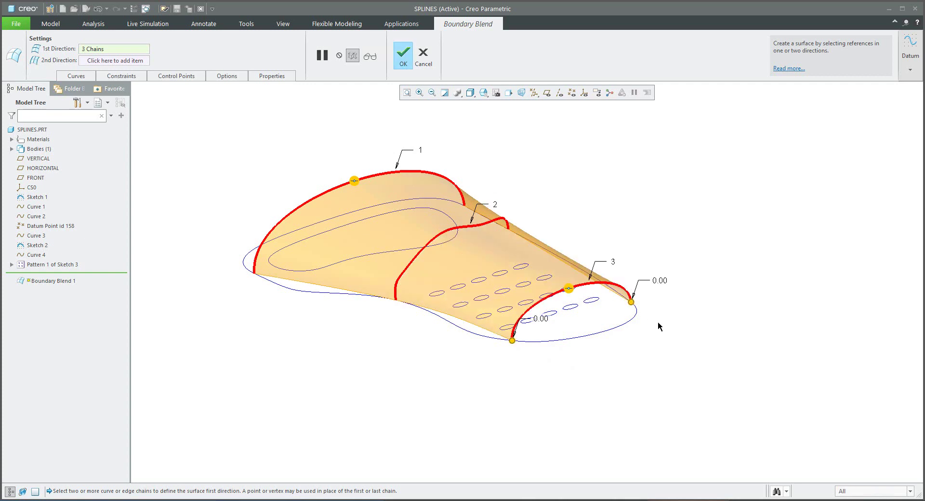
{"action": "middle_click_drag", "start_coordinate": [714, 333], "coordinate": [563, 285]}
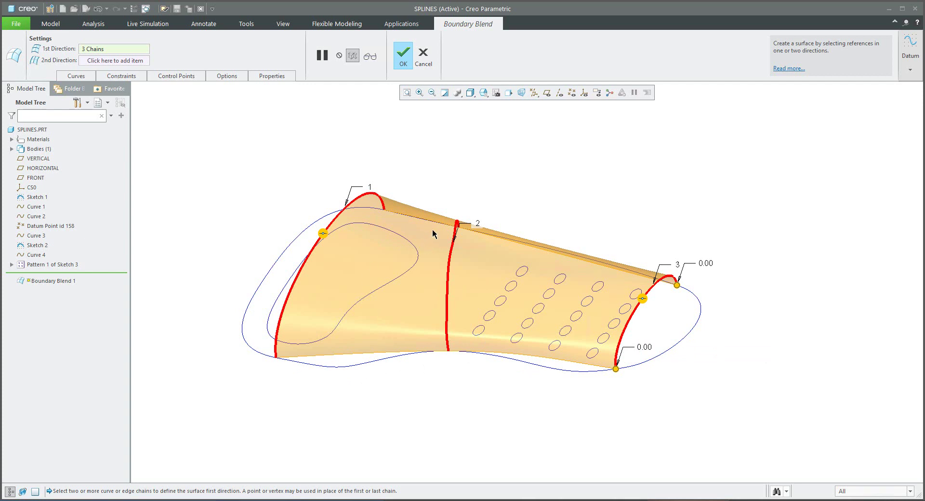
{"action": "left_click", "coordinate": [76, 76]}
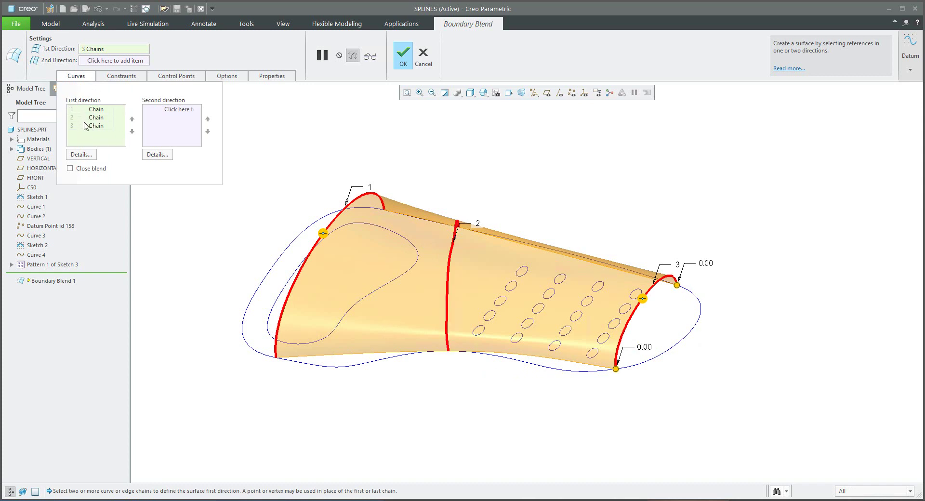
Step: Add the lower and upper side outline curves as the blend's second-direction chains
{"action": "left_click", "coordinate": [175, 114]}
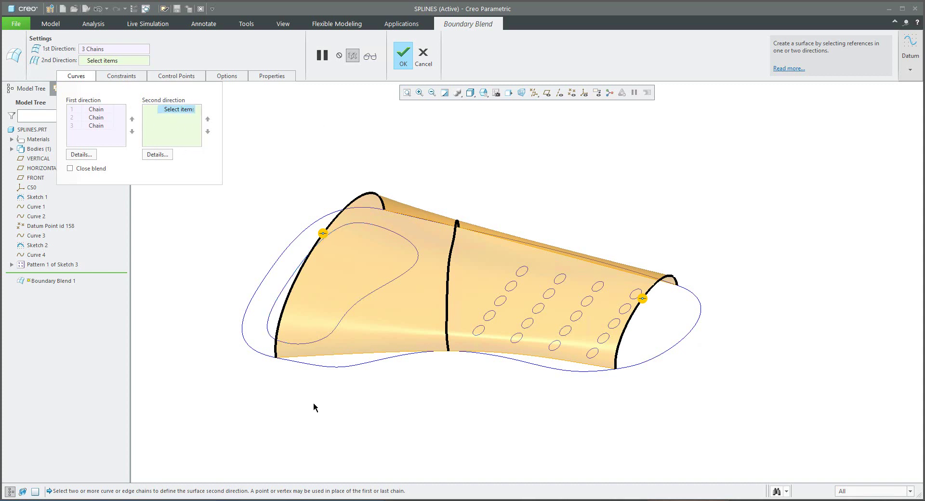
{"action": "right_click", "coordinate": [325, 370]}
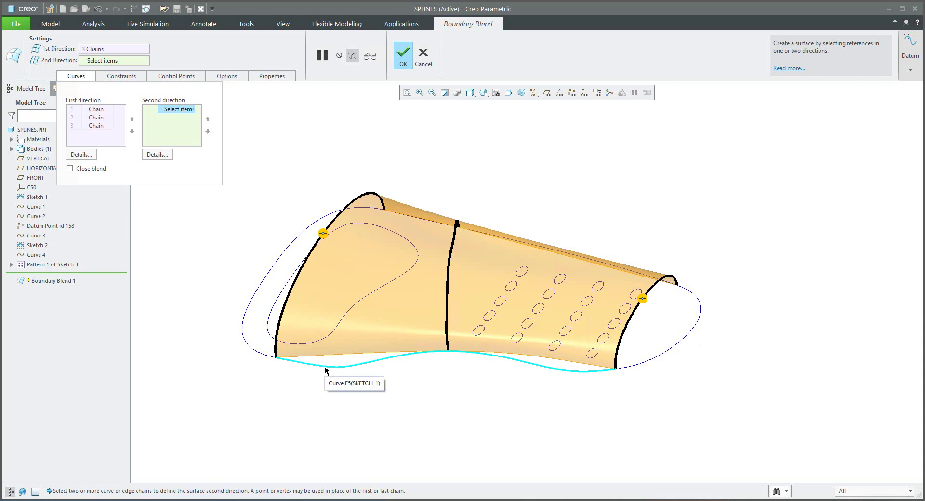
{"action": "left_click", "coordinate": [325, 370]}
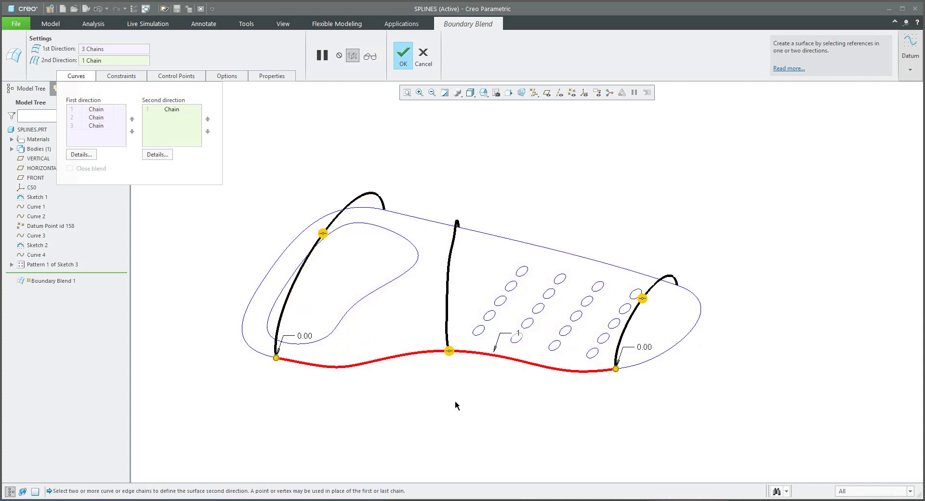
{"action": "left_click", "coordinate": [552, 251]}
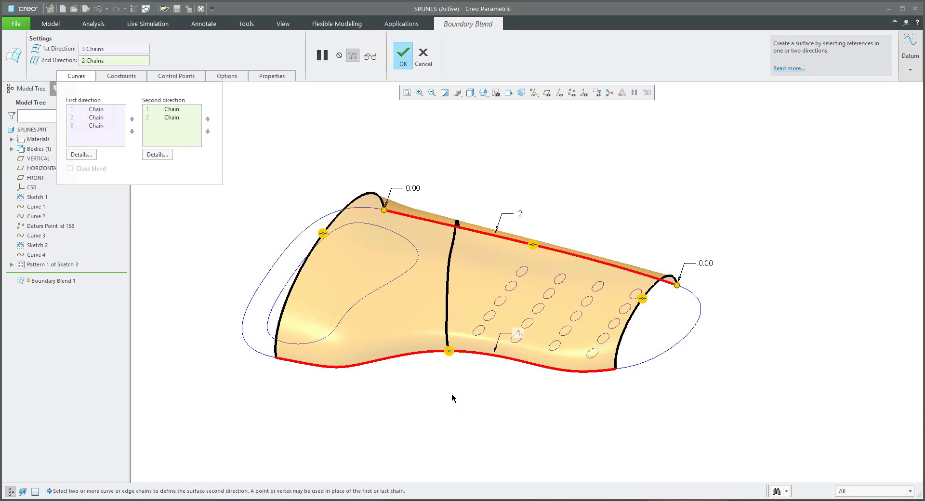
Step: Set both the lower and upper side boundary conditions to Normal
{"action": "right_click", "coordinate": [449, 351]}
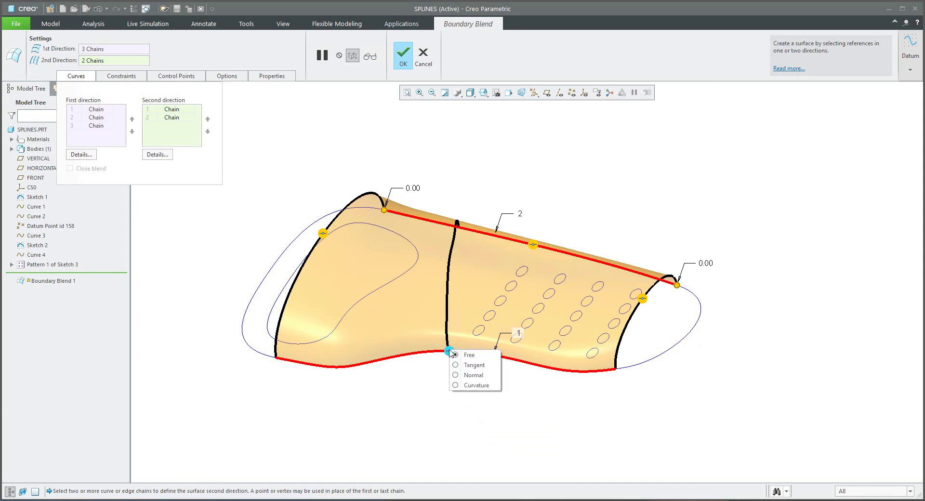
{"action": "left_click", "coordinate": [457, 376]}
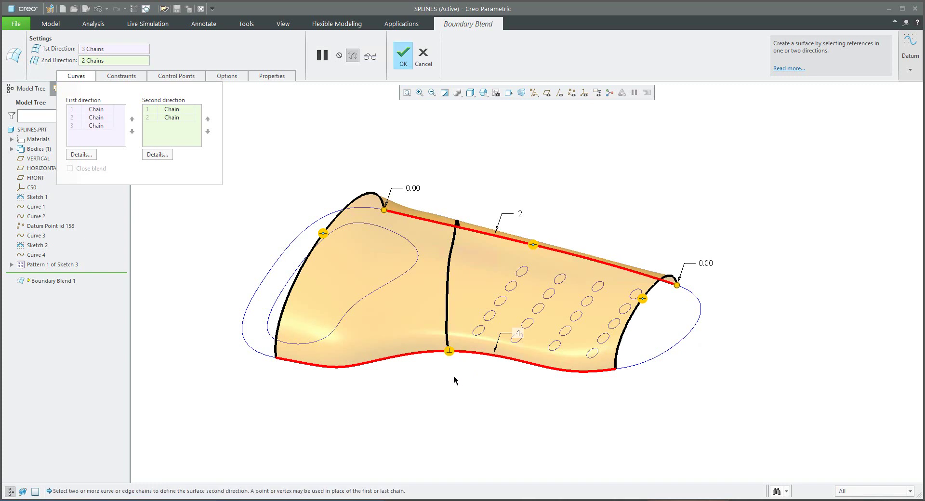
{"action": "middle_click_drag", "start_coordinate": [479, 361], "coordinate": [385, 333]}
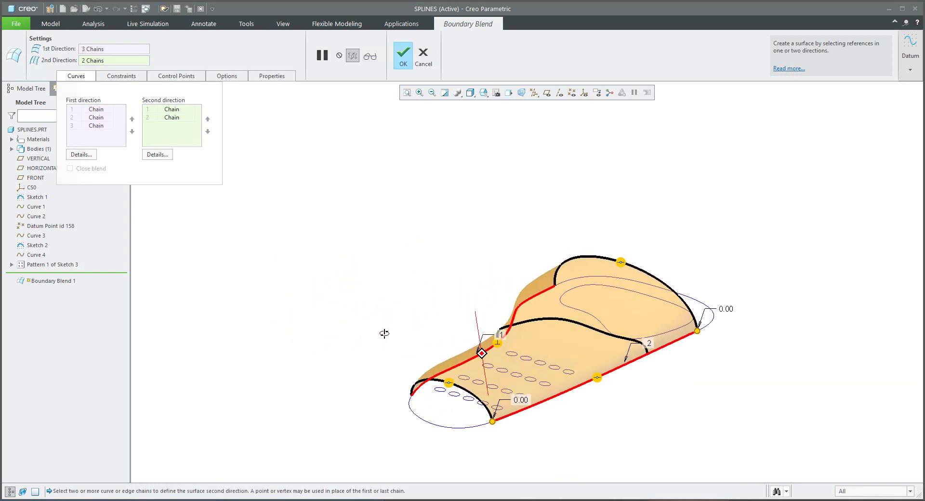
{"action": "middle_click_drag", "start_coordinate": [574, 409], "coordinate": [600, 412]}
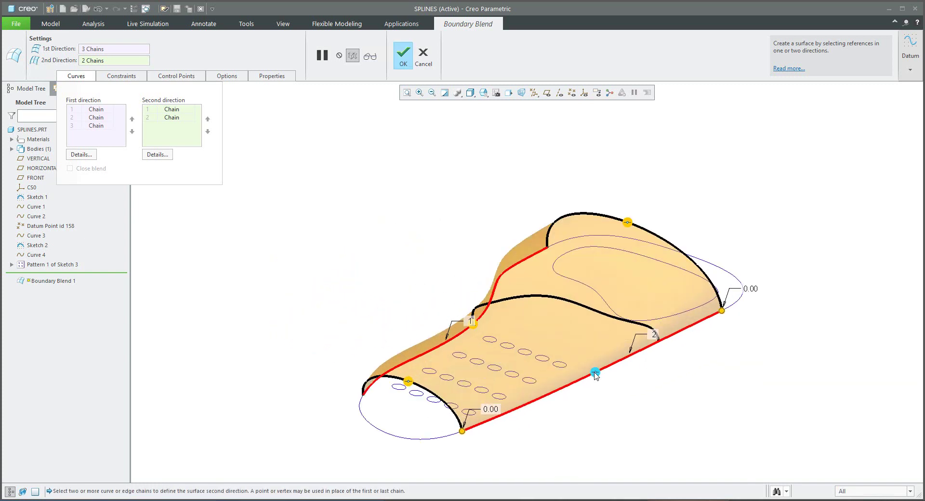
{"action": "right_click", "coordinate": [596, 375]}
{"action": "left_click", "coordinate": [613, 400]}
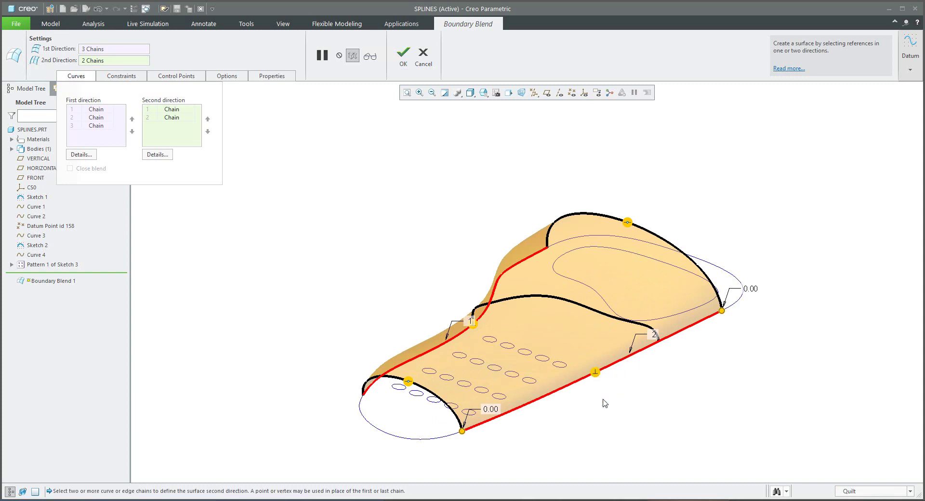
Step: Finish Boundary Blend 1 and reposition the view
{"action": "left_click", "coordinate": [405, 62]}
{"action": "left_click", "coordinate": [391, 248]}
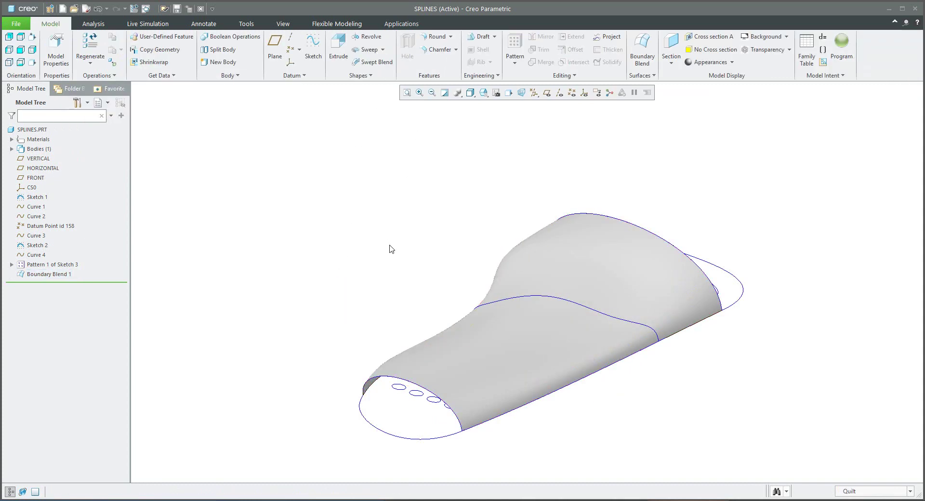
{"action": "middle_click_drag", "start_coordinate": [421, 258], "coordinate": [491, 173], "text": "shift"}
{"action": "scroll", "coordinate": [437, 334], "scroll_direction": "down", "scroll_amount": 2}
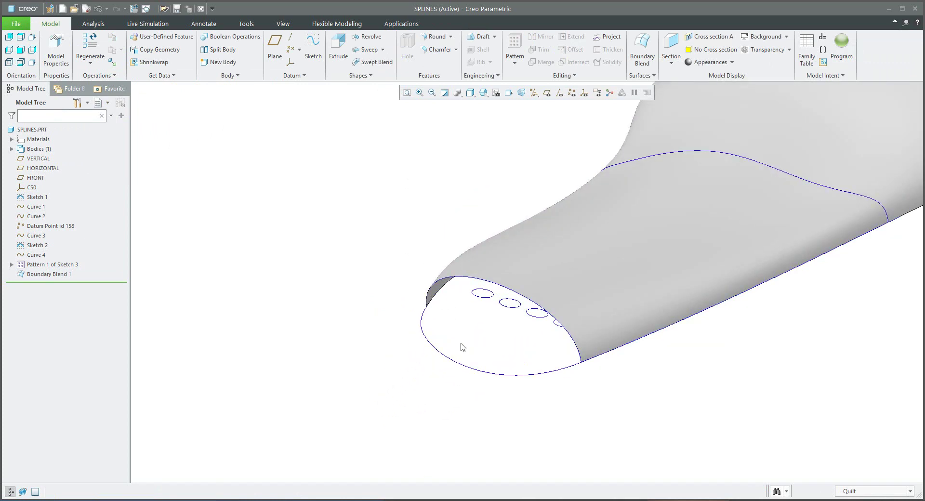
Step: Start a second boundary blend through the front top edge and the front lower curve
{"action": "left_click", "coordinate": [644, 44]}
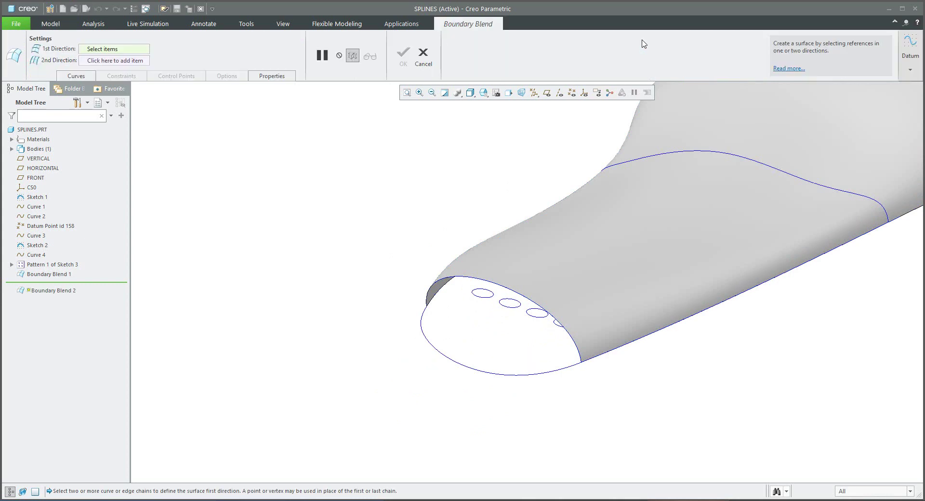
{"action": "left_click", "coordinate": [455, 279]}
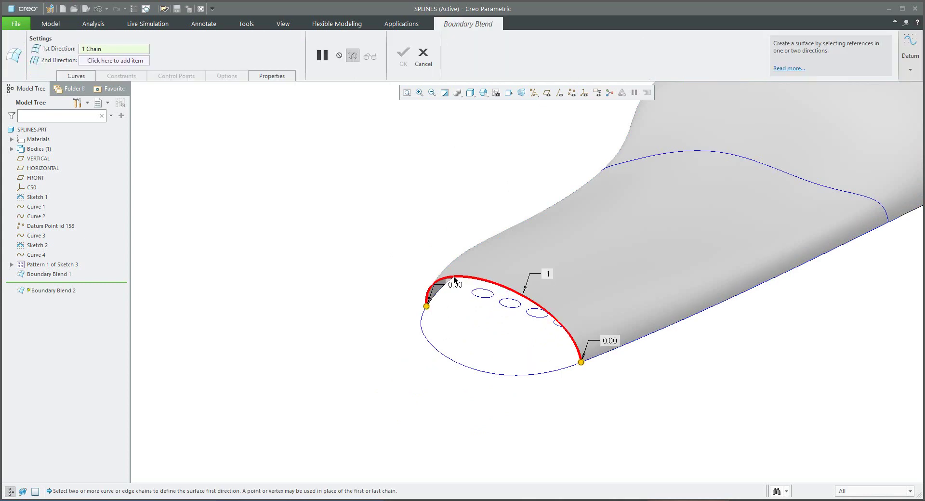
{"action": "left_click", "coordinate": [440, 356], "text": "ctrl"}
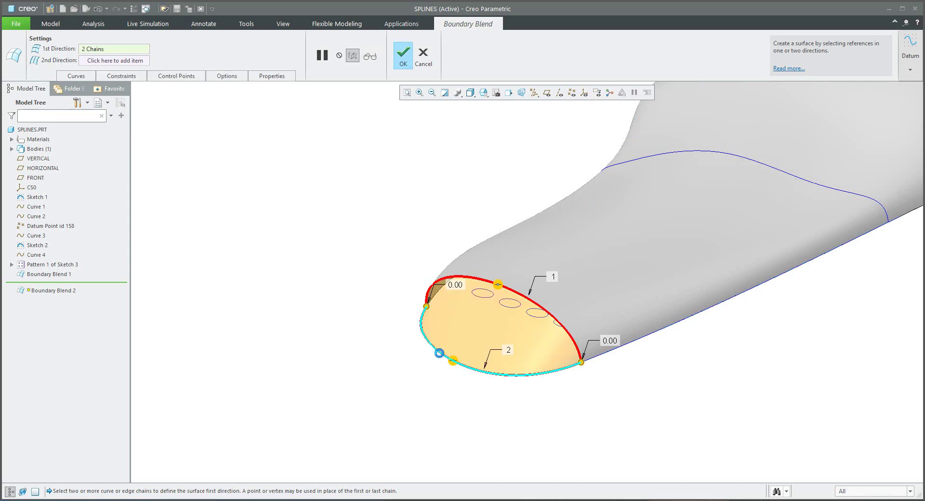
{"action": "middle_click_drag", "start_coordinate": [441, 307], "coordinate": [457, 321]}
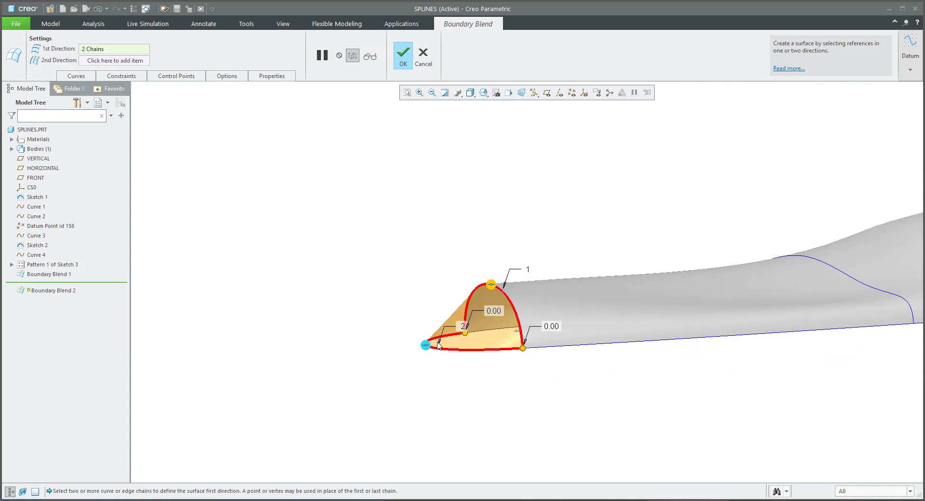
{"action": "right_click", "coordinate": [493, 285]}
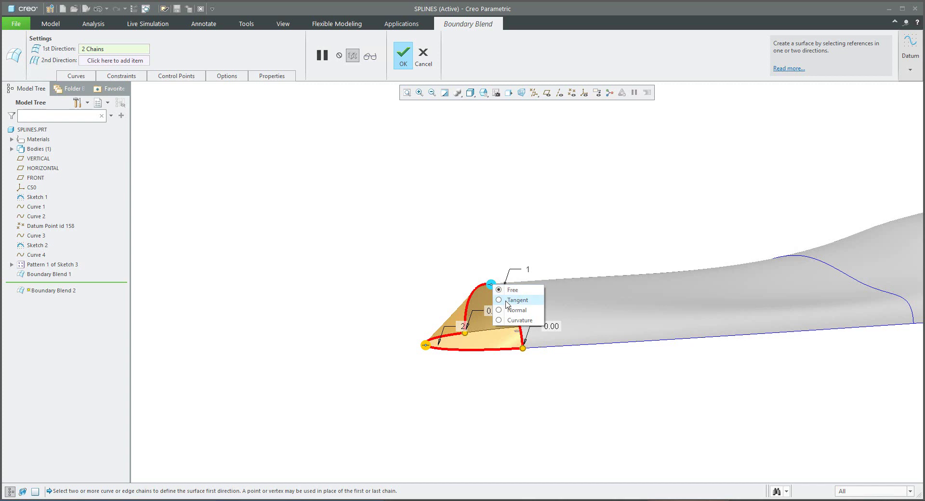
Step: Make the top front boundary Tangent to the main insole surface
{"action": "left_click", "coordinate": [507, 302]}
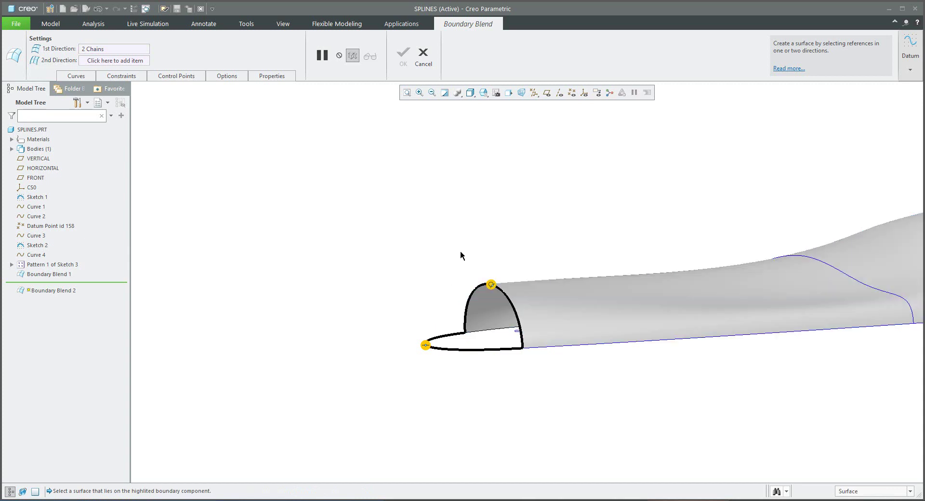
{"action": "mouse_move", "coordinate": [461, 252]}
{"action": "middle_mouse_down"}
{"action": "mouse_move", "coordinate": [479, 256]}
{"action": "mouse_move", "coordinate": [450, 272]}
{"action": "mouse_move", "coordinate": [451, 232]}
{"action": "middle_mouse_up"}
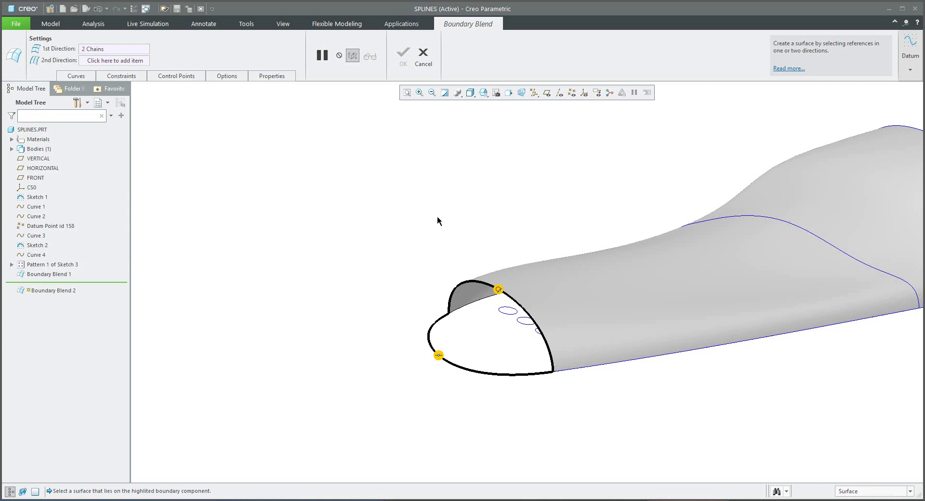
{"action": "left_click", "coordinate": [122, 76]}
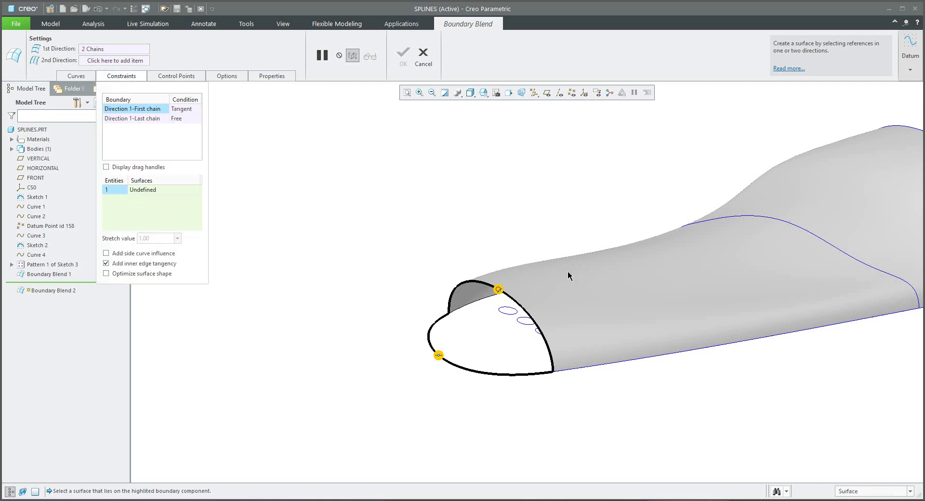
{"action": "left_click", "coordinate": [580, 322]}
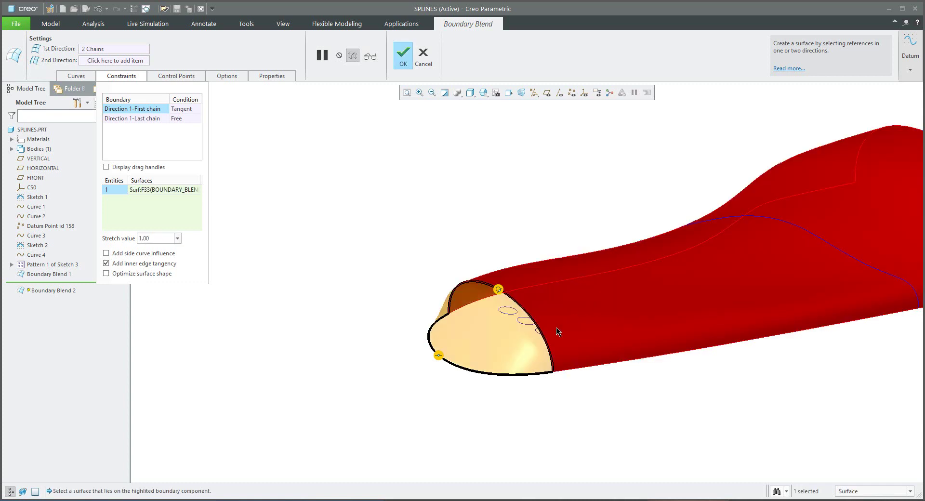
Step: Set the last boundary Normal to the HORIZONTAL plane and finish Boundary Blend 2
{"action": "right_click", "coordinate": [439, 356]}
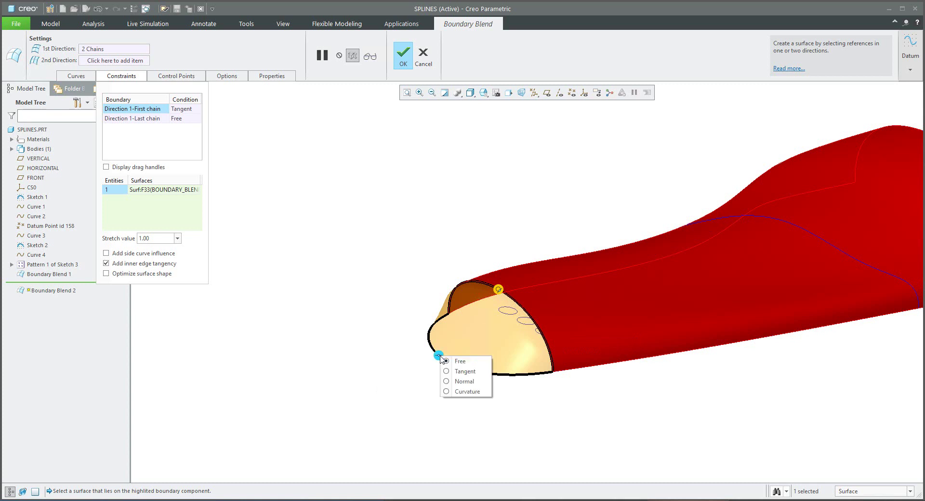
{"action": "left_click", "coordinate": [448, 382]}
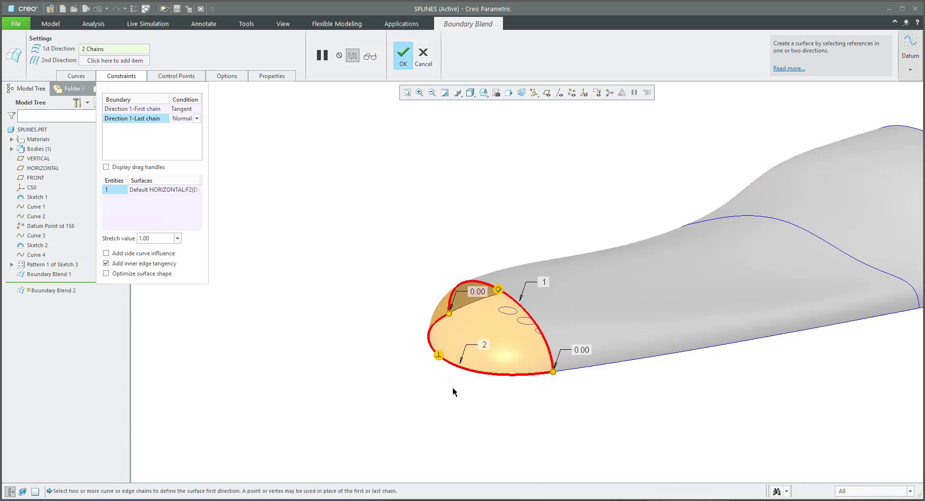
{"action": "left_click", "coordinate": [145, 190]}
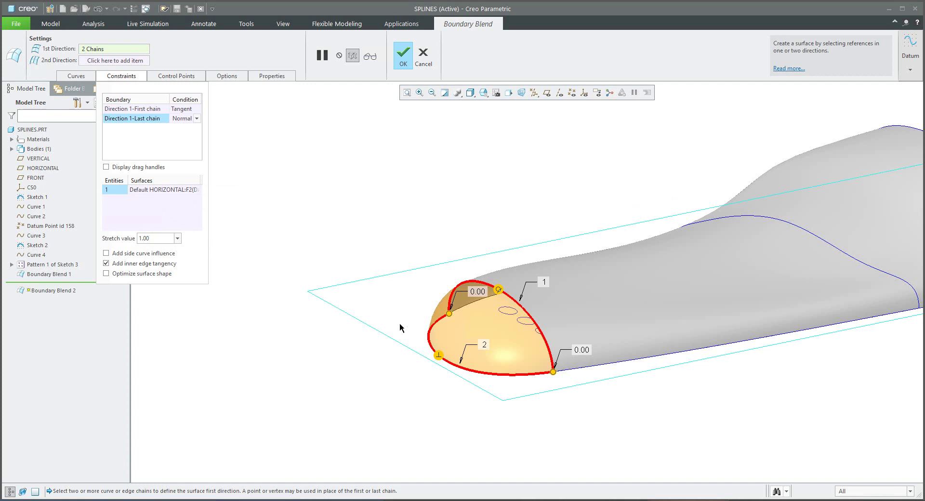
{"action": "key", "text": "ctrl+d"}
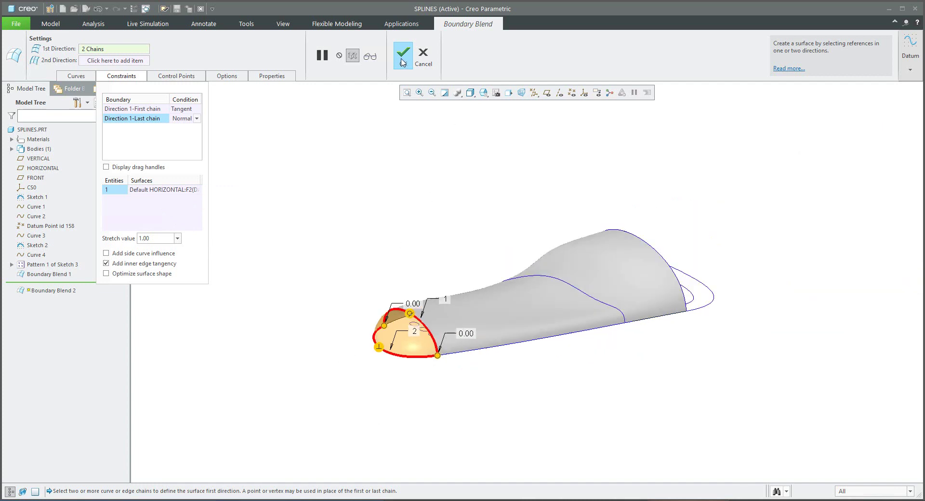
{"action": "left_click", "coordinate": [403, 55]}
{"action": "mouse_move", "coordinate": [387, 235]}
{"action": "middle_mouse_down"}
{"action": "mouse_move", "coordinate": [447, 231]}
{"action": "mouse_move", "coordinate": [394, 234]}
{"action": "mouse_move", "coordinate": [471, 302]}
{"action": "mouse_move", "coordinate": [682, 368]}
{"action": "middle_mouse_up"}
Step: Start a third boundary blend through the heel edge and the heel outline curve
{"action": "left_click", "coordinate": [681, 367]}
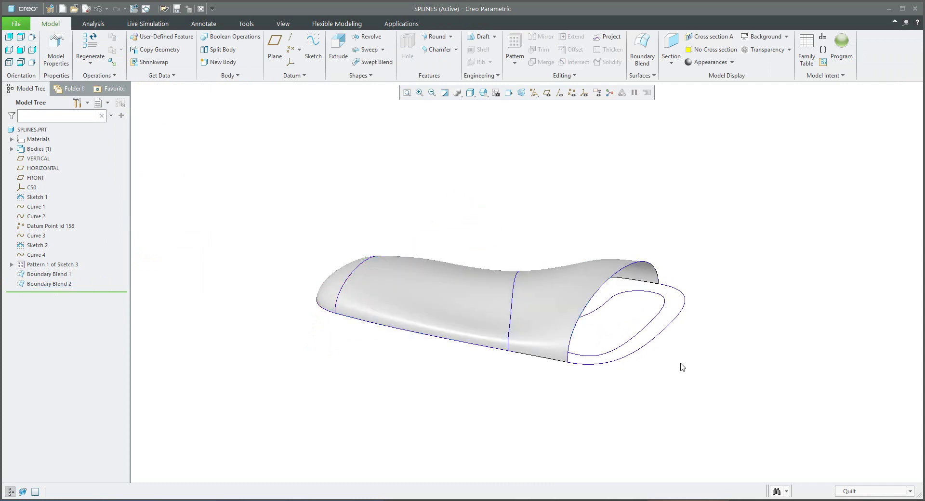
{"action": "scroll", "coordinate": [688, 343], "scroll_direction": "down", "scroll_amount": 3}
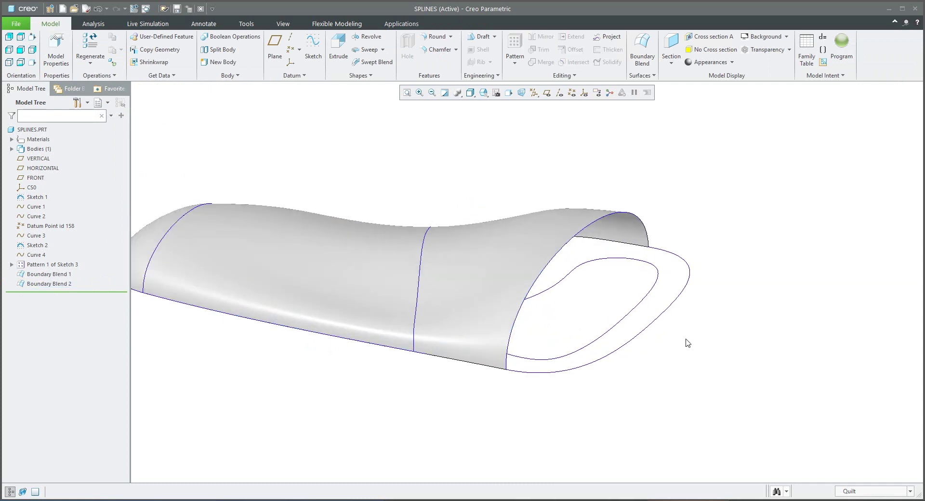
{"action": "left_click", "coordinate": [645, 44]}
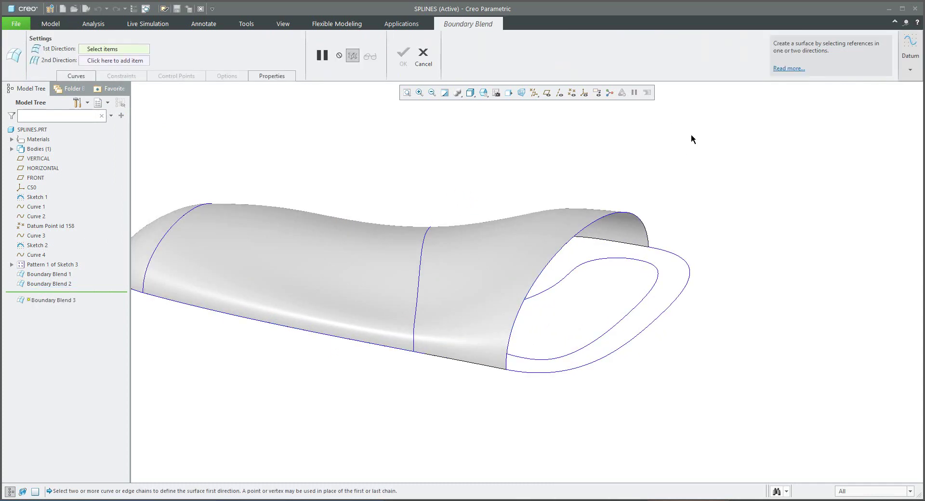
{"action": "left_click", "coordinate": [633, 218]}
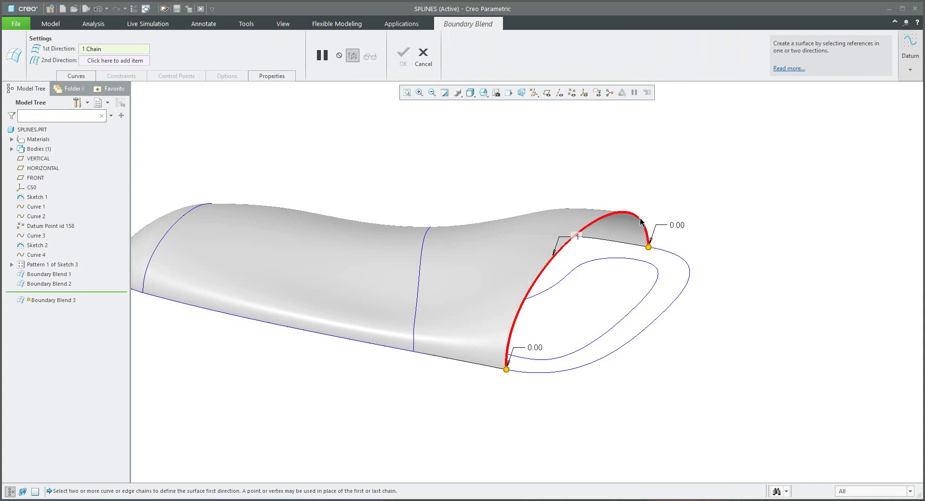
{"action": "left_click", "coordinate": [688, 287], "text": "ctrl"}
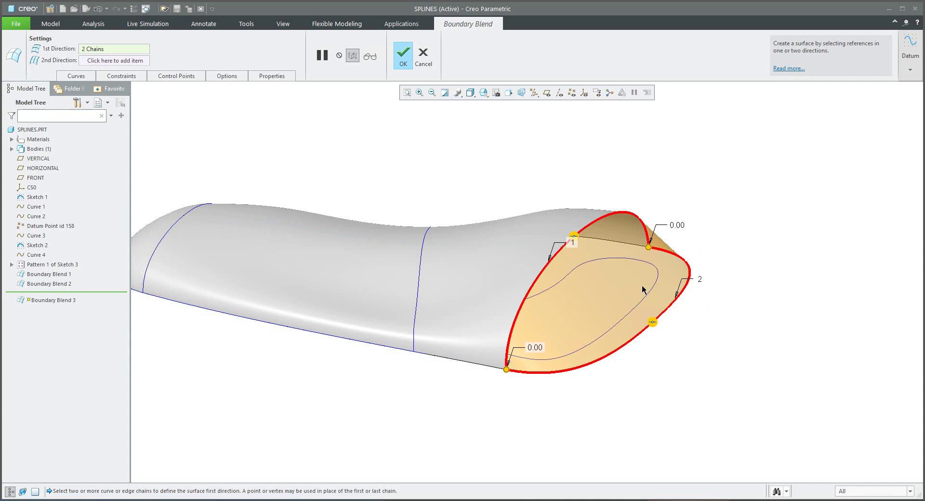
Step: Make the heel edge Tangent and the outline boundary Normal, then accept the blend
{"action": "right_click", "coordinate": [576, 235]}
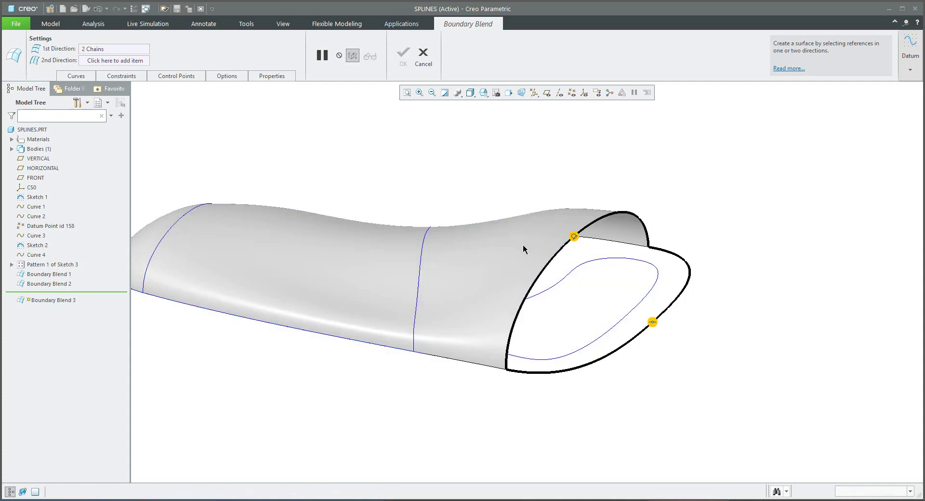
{"action": "left_click", "coordinate": [524, 247]}
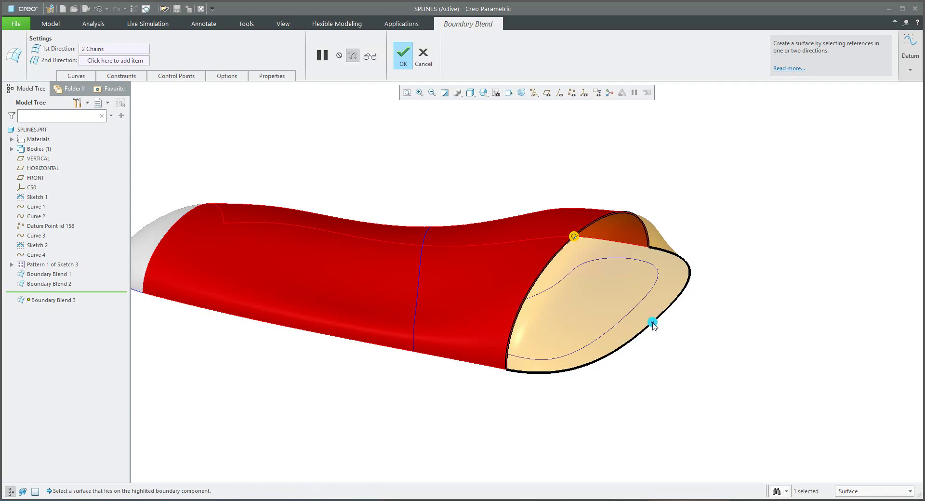
{"action": "right_click", "coordinate": [653, 323]}
{"action": "left_click", "coordinate": [674, 348]}
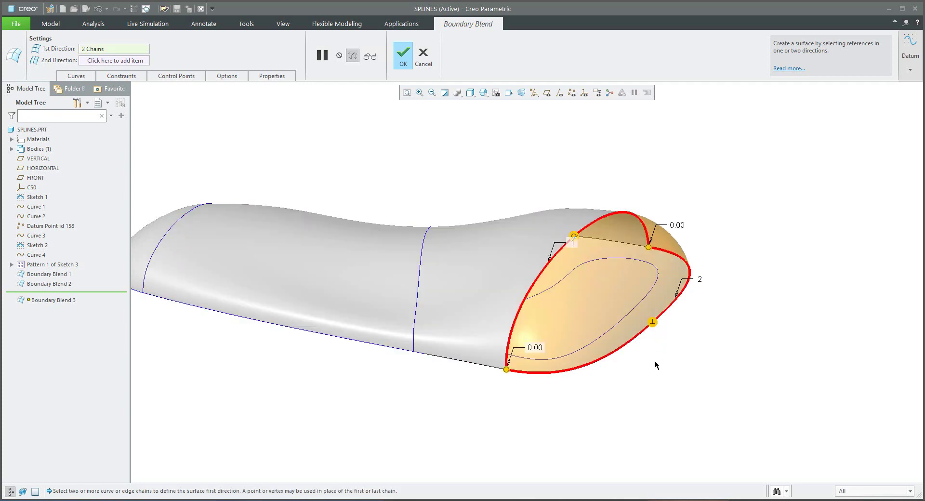
{"action": "middle_click", "coordinate": [501, 151]}
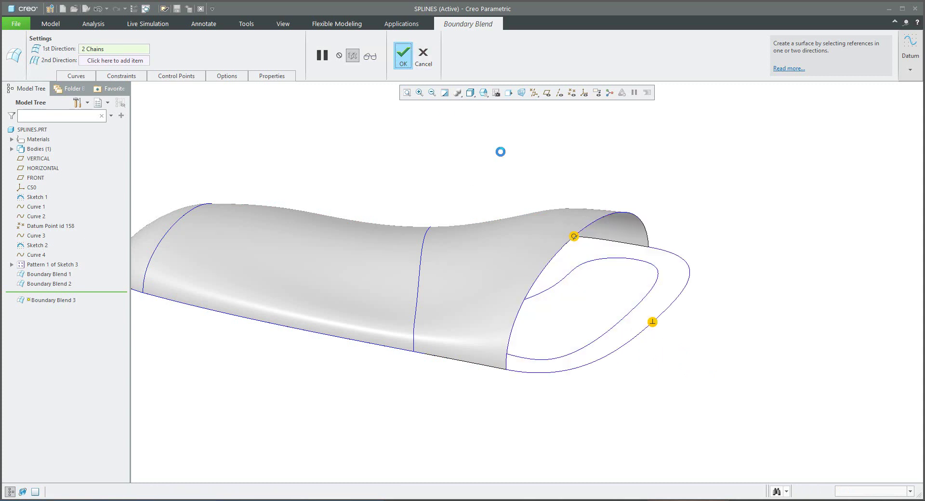
Step: Inspect the finished quilt and highlight Boundary Blends 1, 2 and 3 in the model tree
{"action": "scroll", "coordinate": [521, 214], "scroll_direction": "down", "scroll_amount": 4}
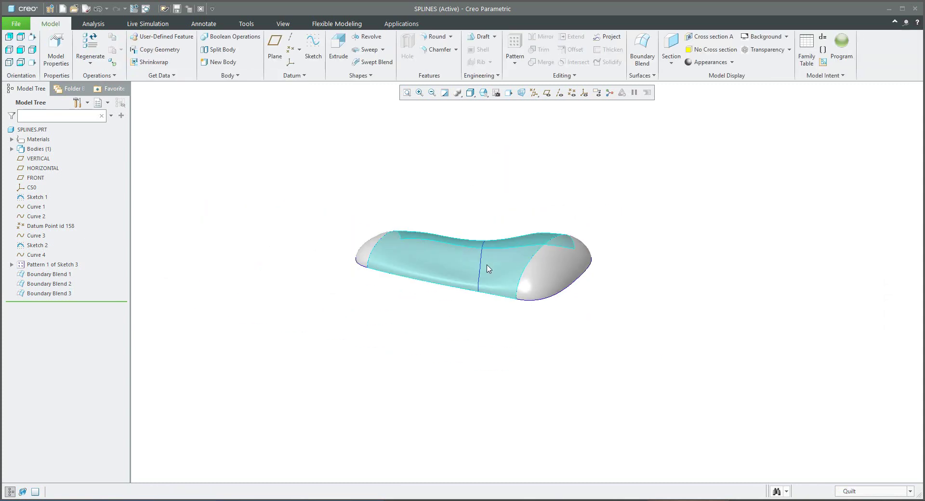
{"action": "middle_click_drag", "start_coordinate": [539, 230], "coordinate": [603, 262]}
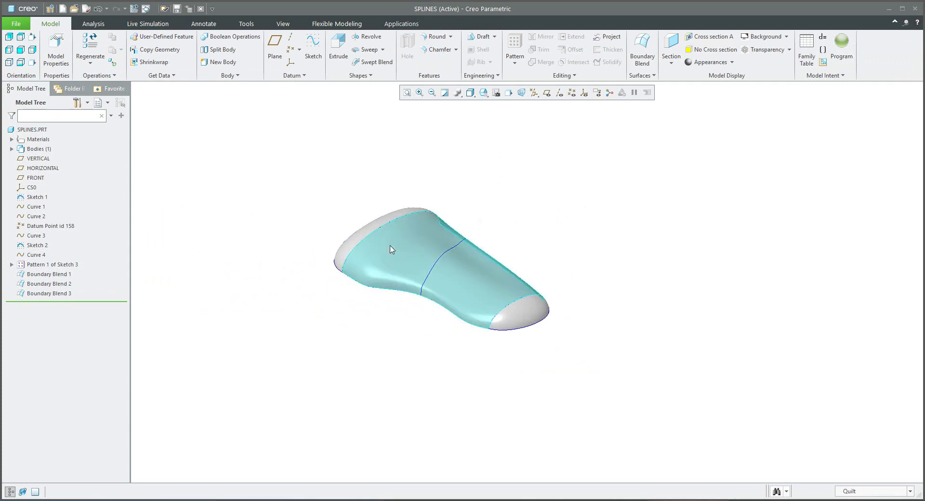
{"action": "scroll", "coordinate": [397, 252], "scroll_direction": "up", "scroll_amount": 3}
{"action": "middle_click_drag", "start_coordinate": [397, 252], "coordinate": [440, 249]}
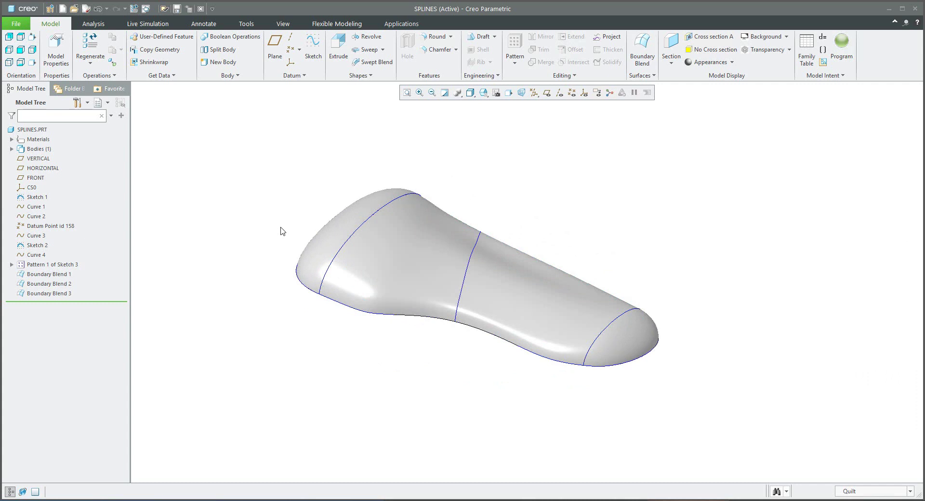
{"action": "left_click", "coordinate": [53, 275]}
{"action": "left_click", "coordinate": [56, 284]}
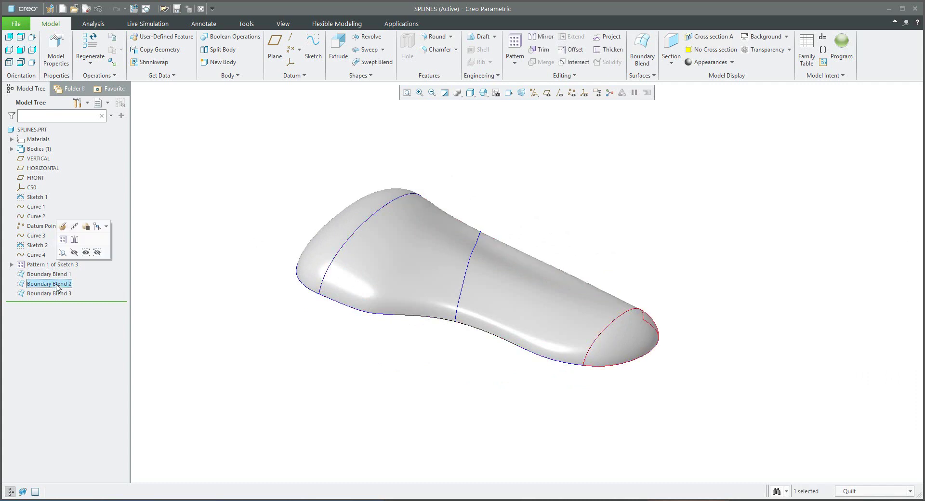
{"action": "left_click", "coordinate": [60, 293]}
{"action": "left_click", "coordinate": [242, 342]}
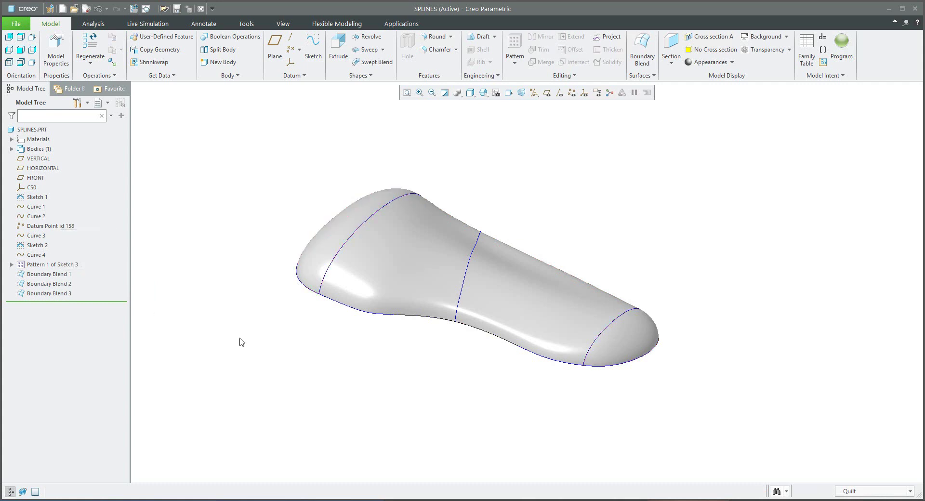
Step: Set the selection filter to Quilt and select the heel, middle and toe quilts
{"action": "left_click", "coordinate": [854, 493]}
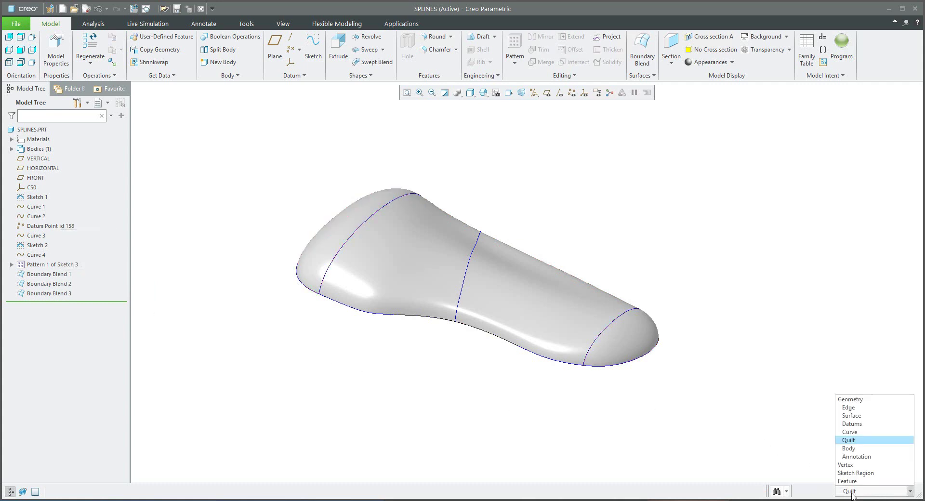
{"action": "left_click", "coordinate": [850, 440]}
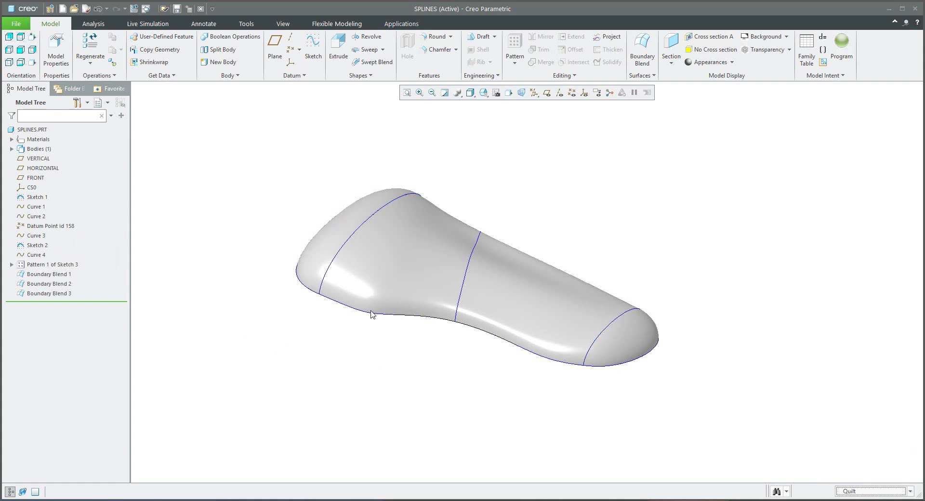
{"action": "left_click", "coordinate": [341, 248]}
{"action": "left_click", "coordinate": [381, 268], "text": "ctrl"}
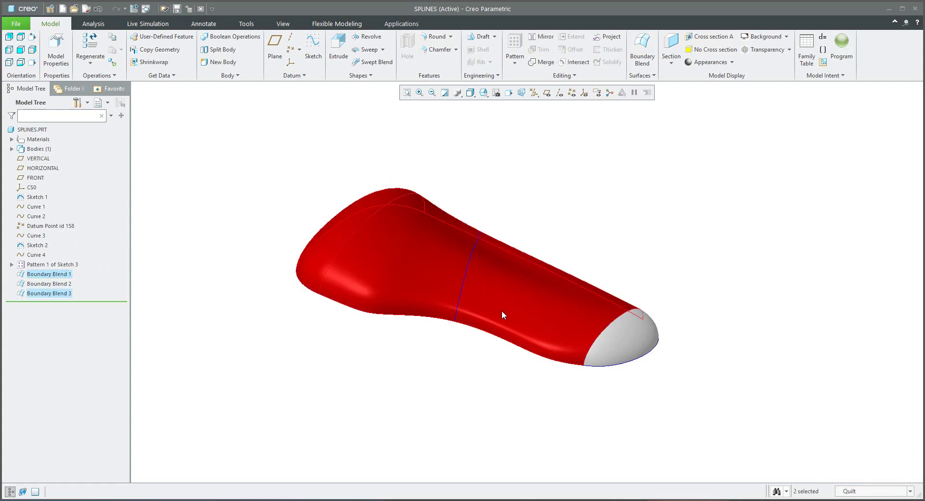
{"action": "left_click", "coordinate": [613, 351], "text": "ctrl"}
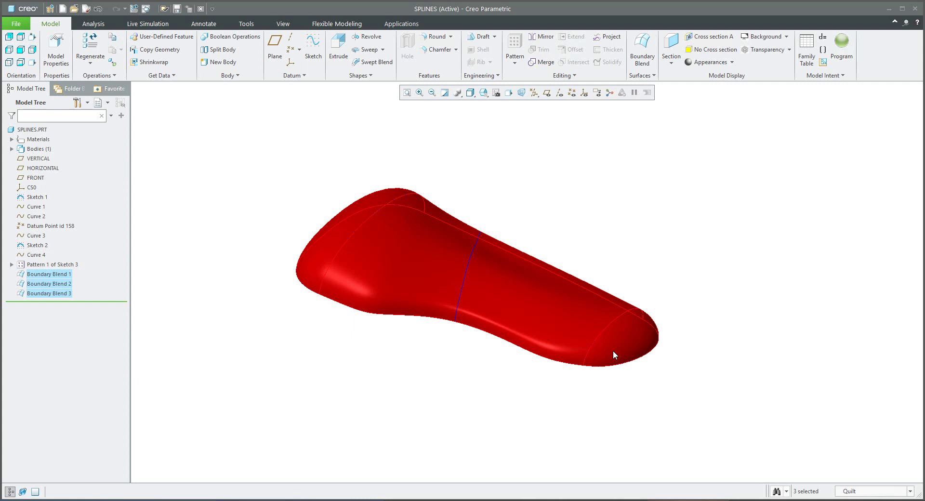
Step: Merge the three selected quilts into Merge 1 and select the merged quilt
{"action": "left_click", "coordinate": [546, 63]}
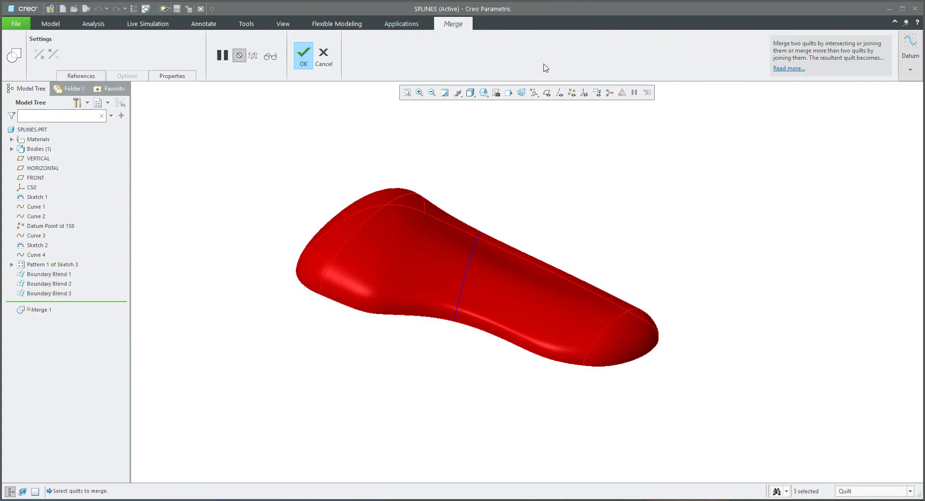
{"action": "left_click", "coordinate": [304, 57]}
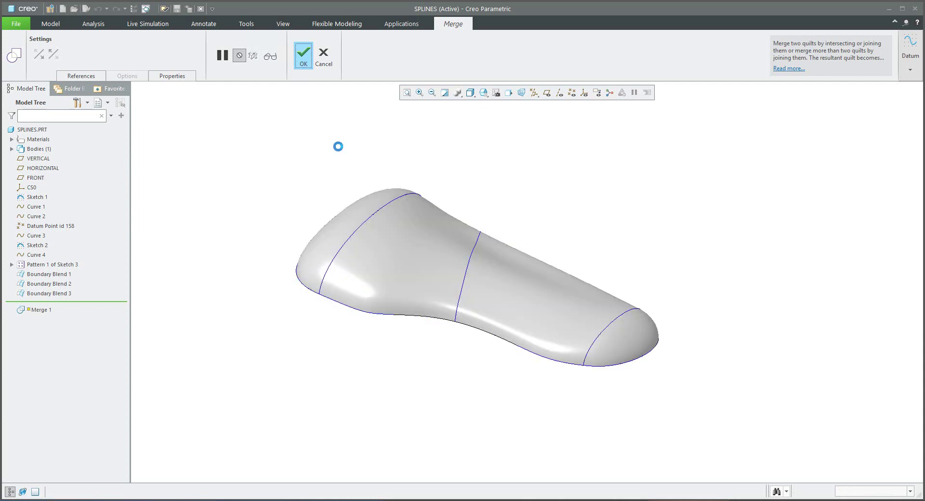
{"action": "left_click", "coordinate": [306, 159]}
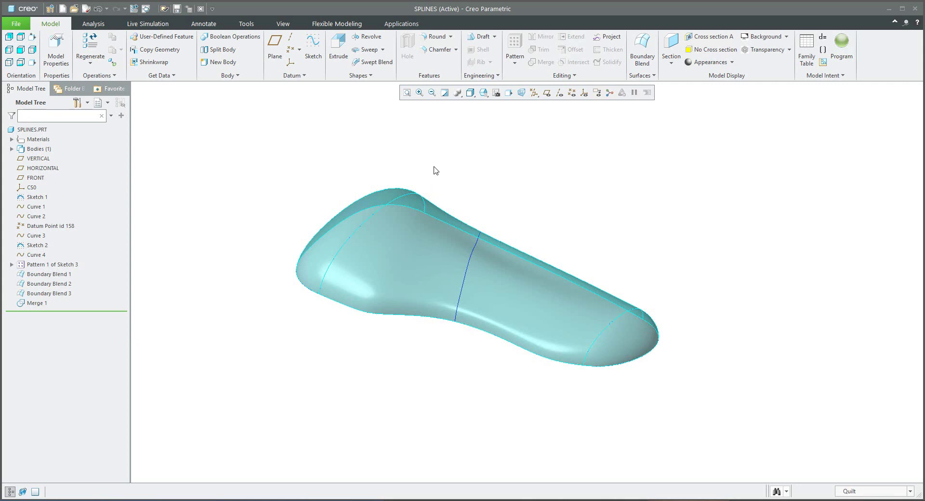
{"action": "left_click", "coordinate": [404, 247]}
Step: Start a projection onto the insole quilt using both heel outline chains as curves
{"action": "mouse_move", "coordinate": [401, 244]}
{"action": "middle_mouse_down"}
{"action": "mouse_move", "coordinate": [409, 180]}
{"action": "mouse_move", "coordinate": [411, 214]}
{"action": "mouse_move", "coordinate": [412, 200]}
{"action": "middle_mouse_up"}
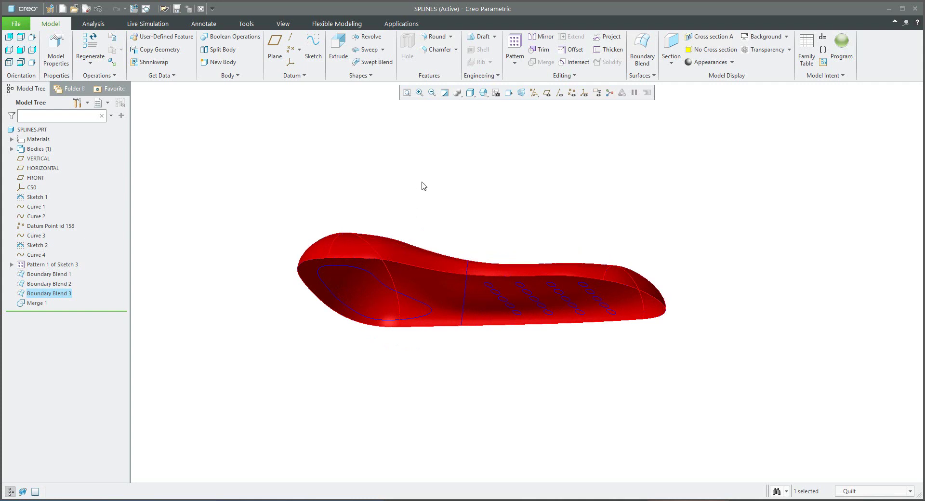
{"action": "left_click", "coordinate": [423, 185]}
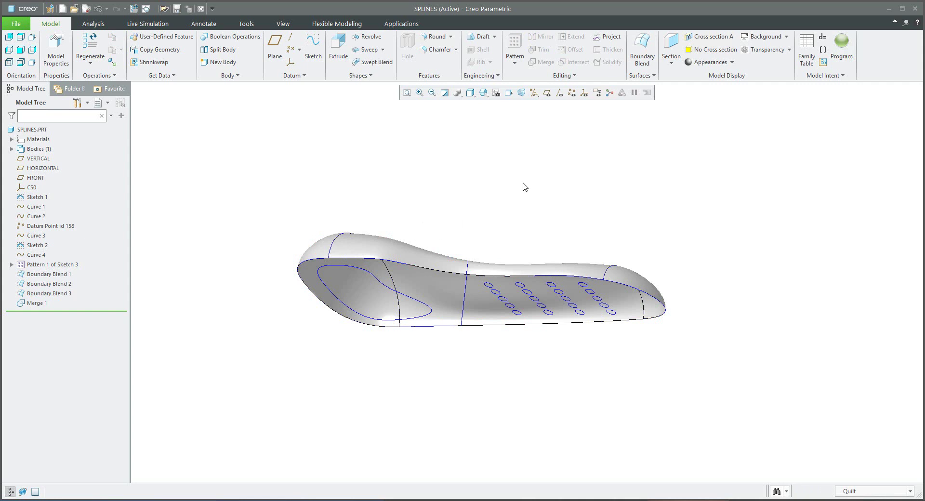
{"action": "left_click", "coordinate": [609, 38]}
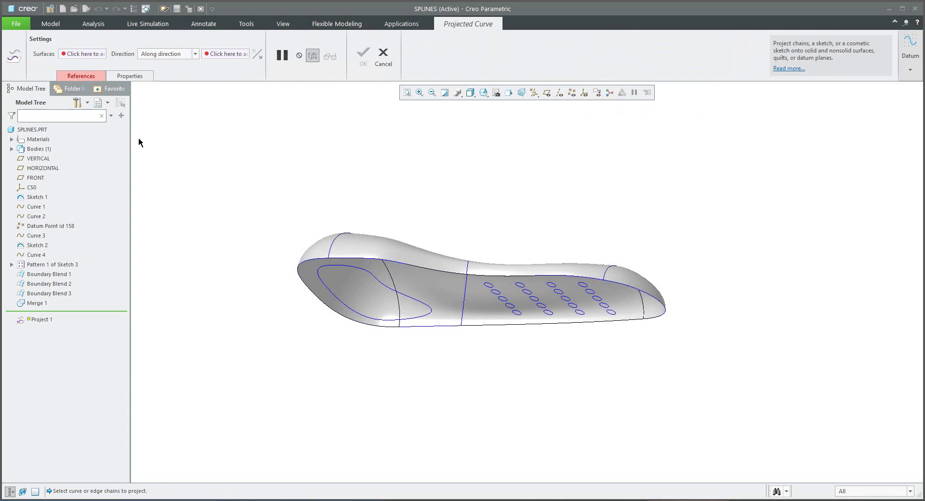
{"action": "left_click", "coordinate": [81, 76]}
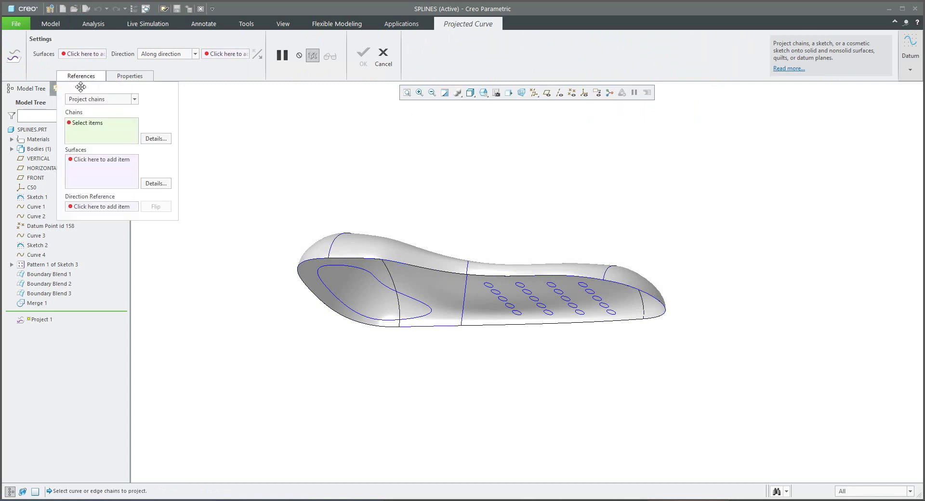
{"action": "left_click", "coordinate": [84, 163]}
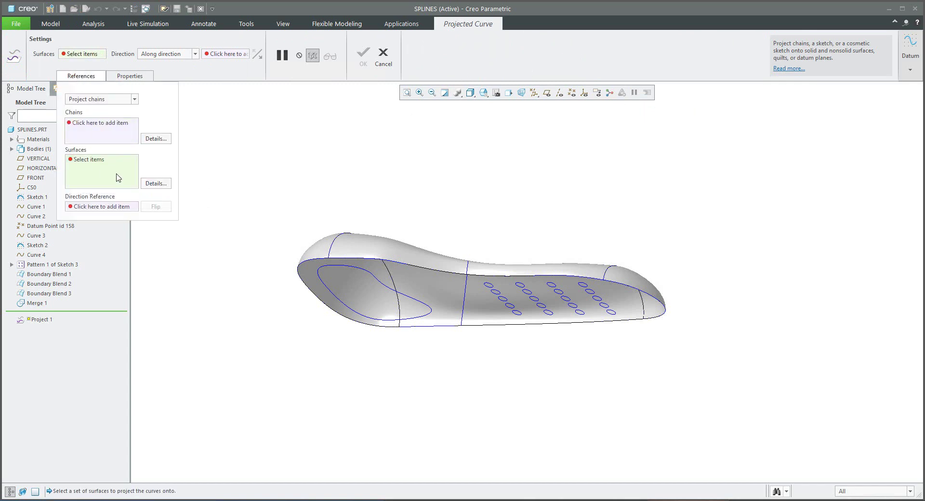
{"action": "left_click", "coordinate": [349, 251]}
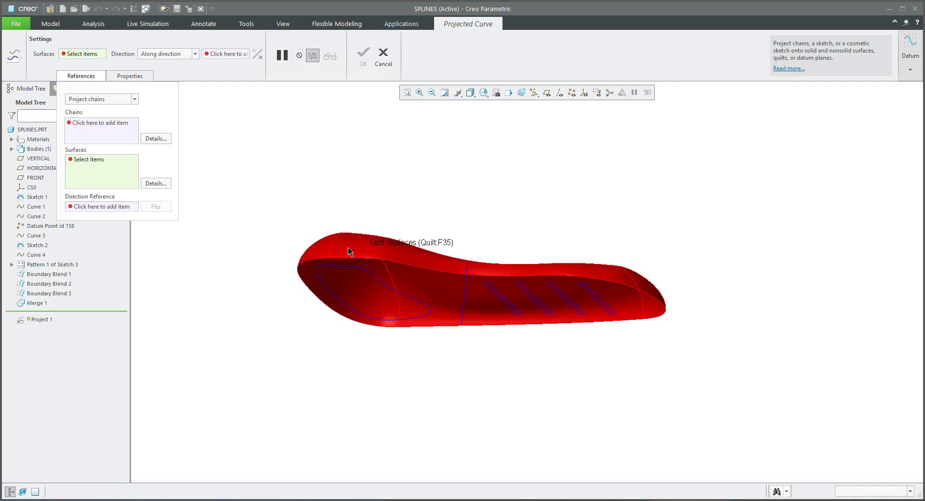
{"action": "left_click", "coordinate": [88, 126]}
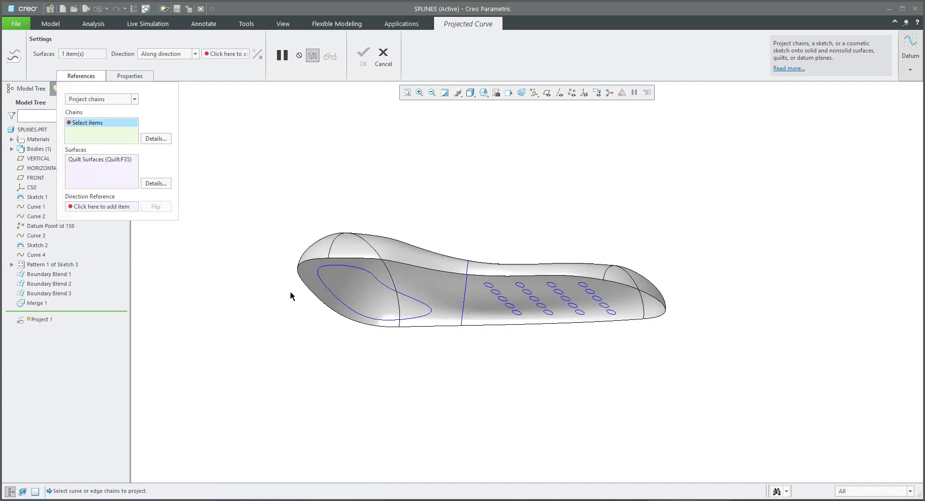
{"action": "left_click", "coordinate": [328, 270]}
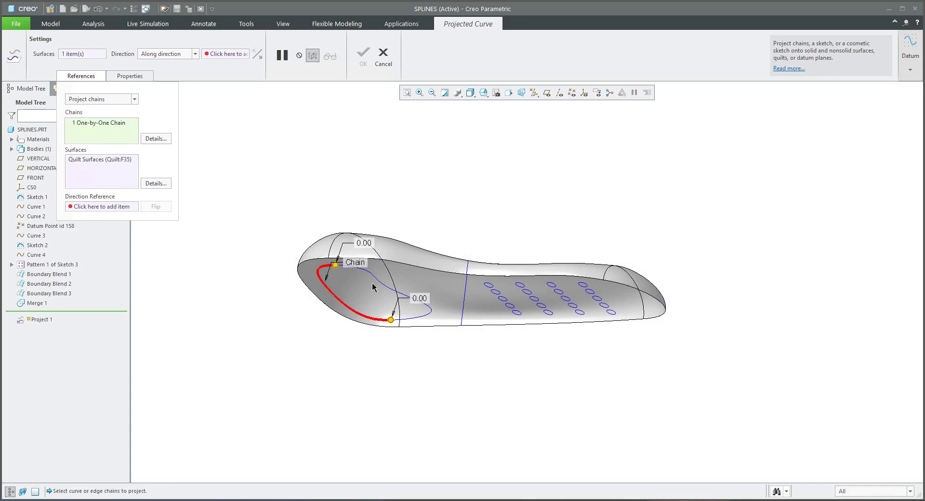
{"action": "left_click", "coordinate": [374, 278]}
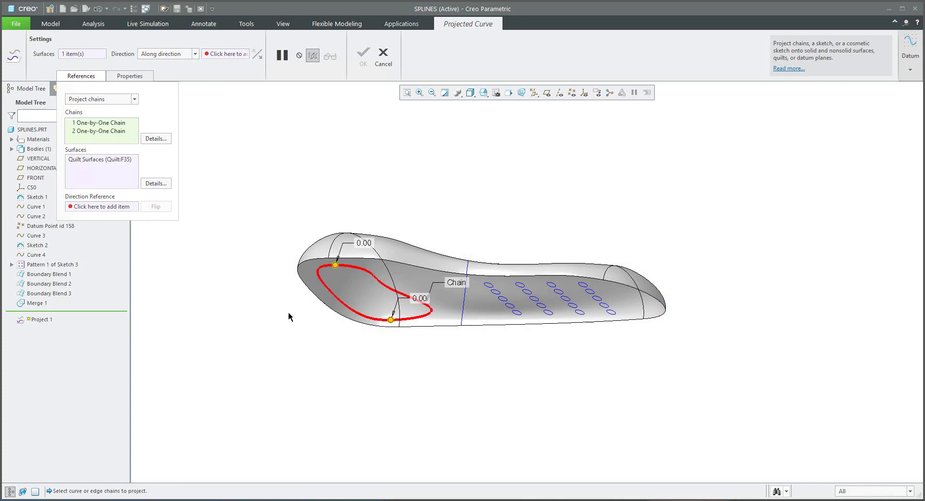
Step: Set the HORIZONTAL datum plane as projection direction and complete Project 1
{"action": "left_click", "coordinate": [220, 55]}
{"action": "left_click", "coordinate": [547, 93]}
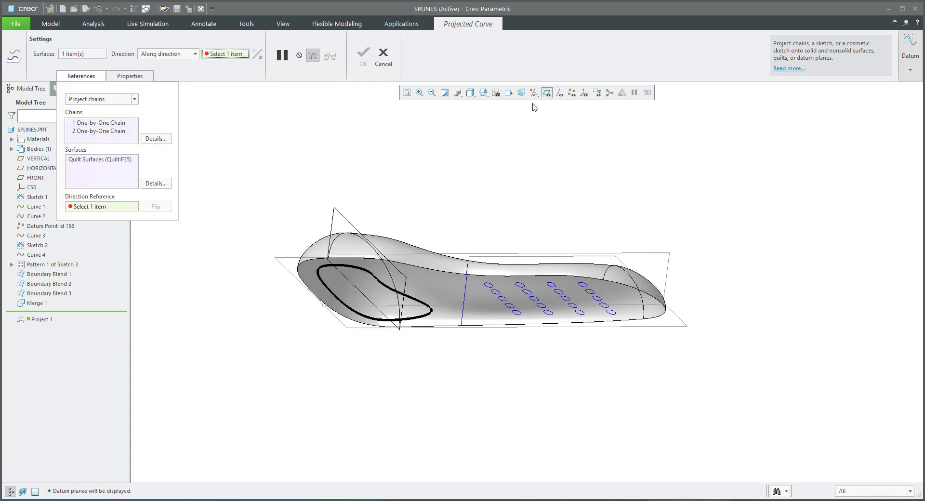
{"action": "left_click", "coordinate": [286, 262]}
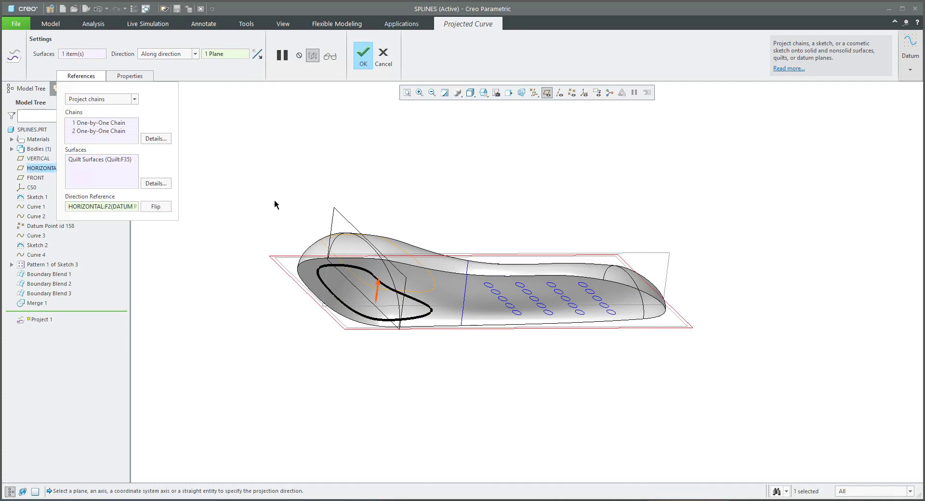
{"action": "left_click", "coordinate": [362, 59]}
{"action": "middle_click_drag", "start_coordinate": [417, 188], "coordinate": [423, 176]}
{"action": "middle_click_drag", "start_coordinate": [389, 226], "coordinate": [482, 178]}
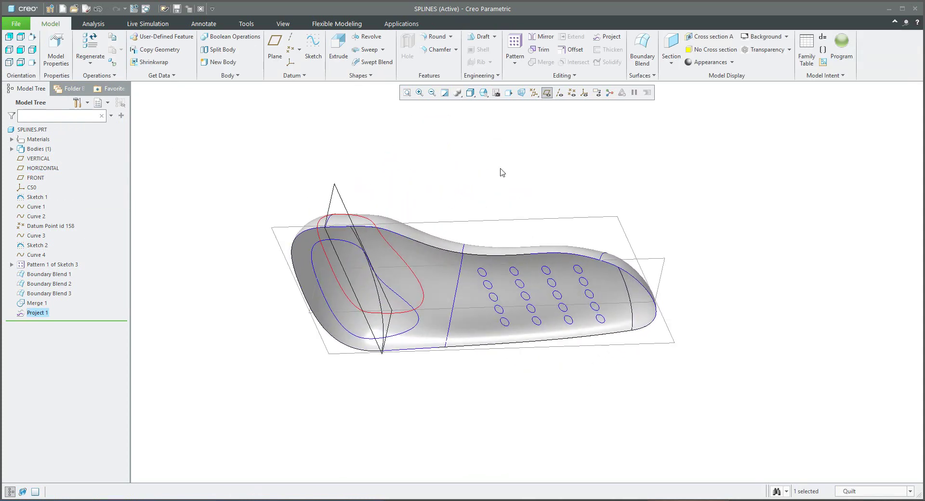
{"action": "left_click", "coordinate": [505, 173]}
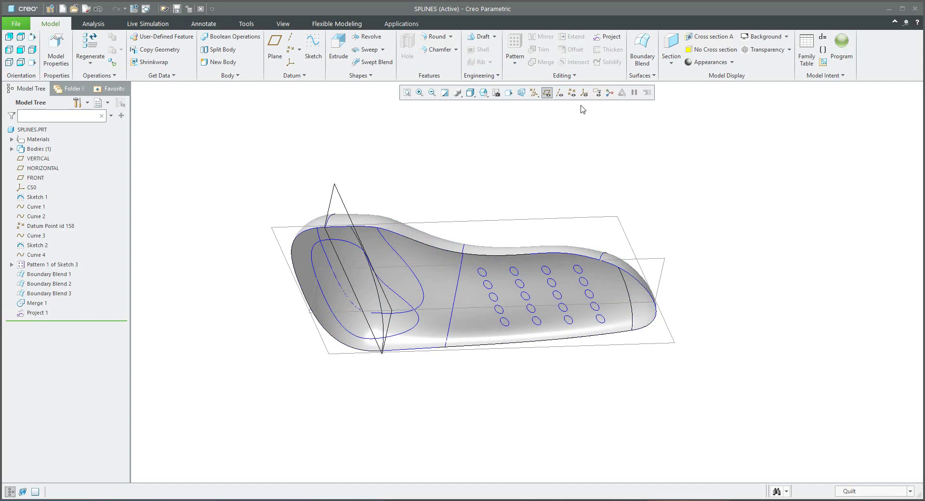
Step: Project one hole ellipse onto the insole's top surface along the HORIZONTAL plane
{"action": "left_click", "coordinate": [609, 38]}
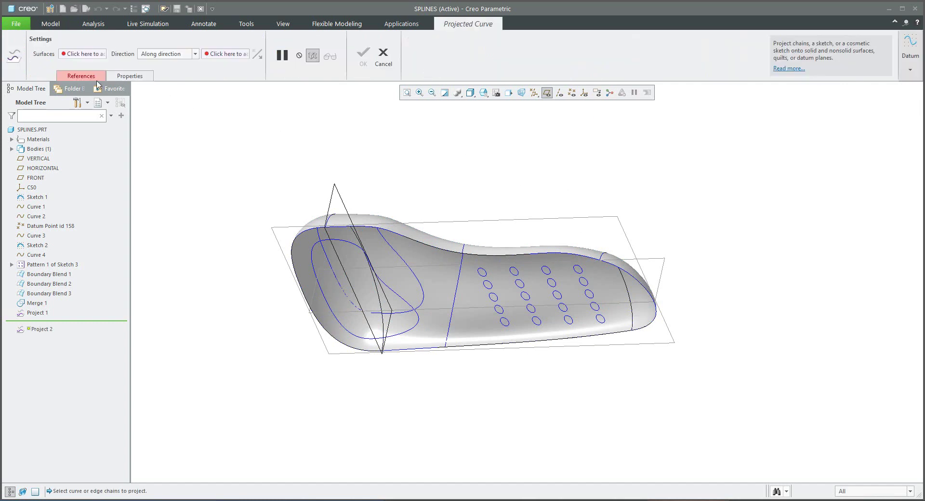
{"action": "left_click", "coordinate": [87, 77]}
{"action": "left_click", "coordinate": [91, 160]}
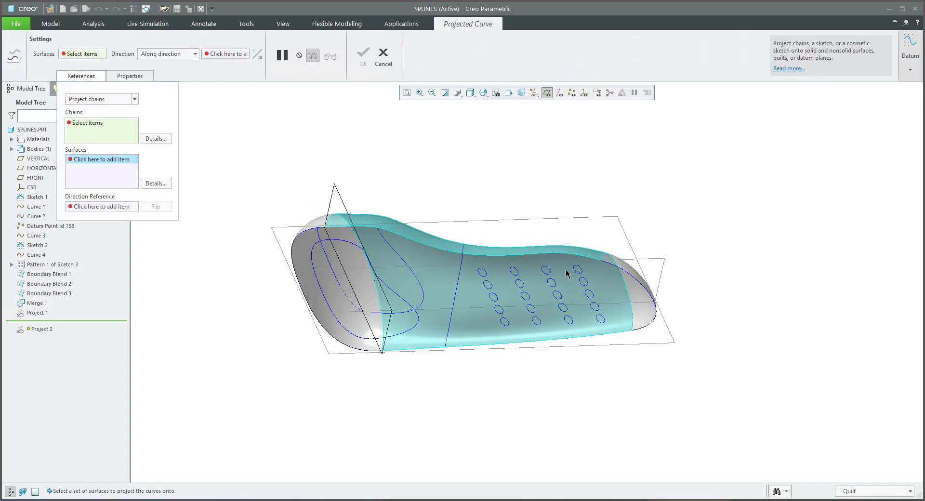
{"action": "left_click", "coordinate": [586, 260]}
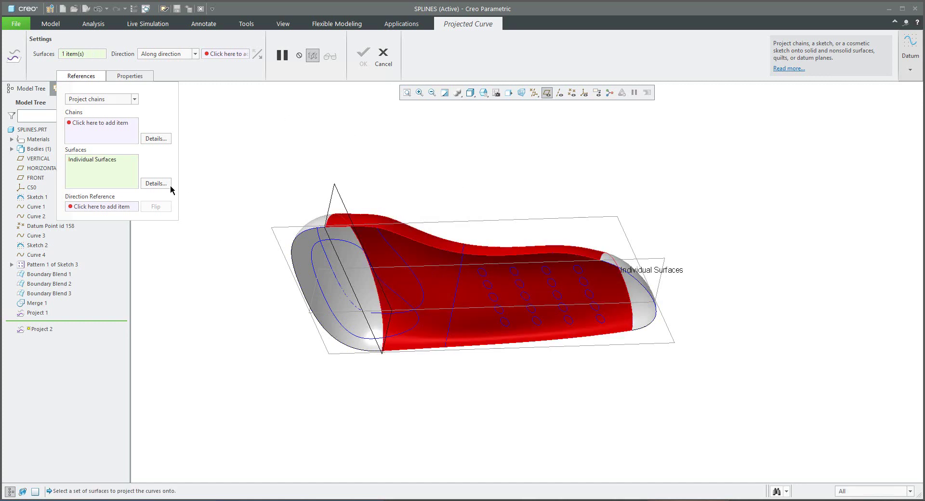
{"action": "left_click", "coordinate": [95, 127]}
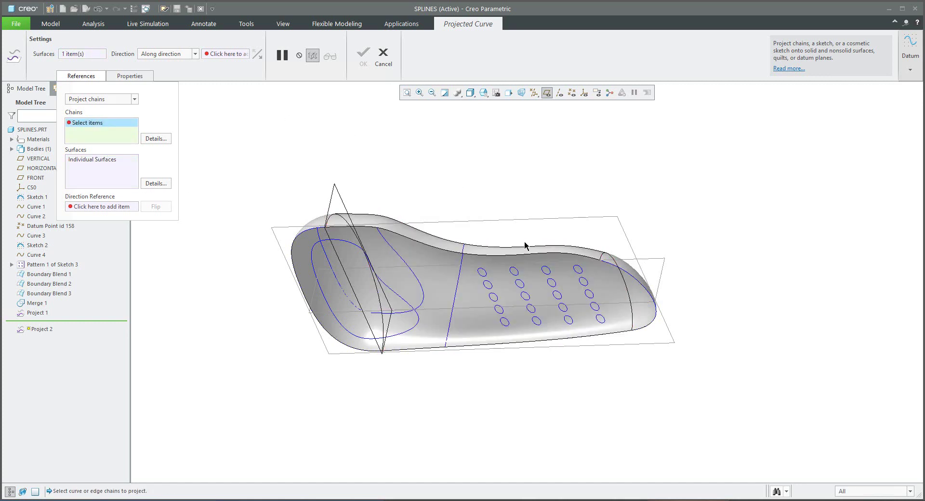
{"action": "left_click", "coordinate": [580, 274]}
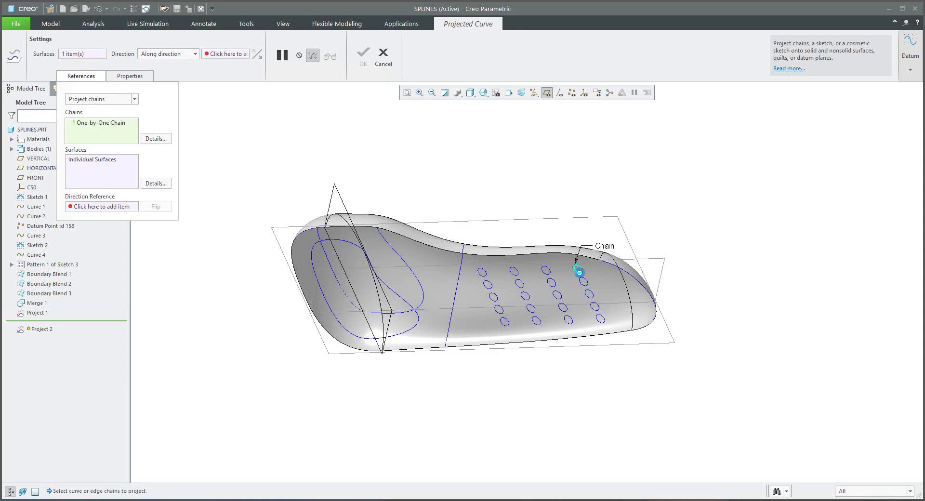
{"action": "left_click", "coordinate": [225, 54]}
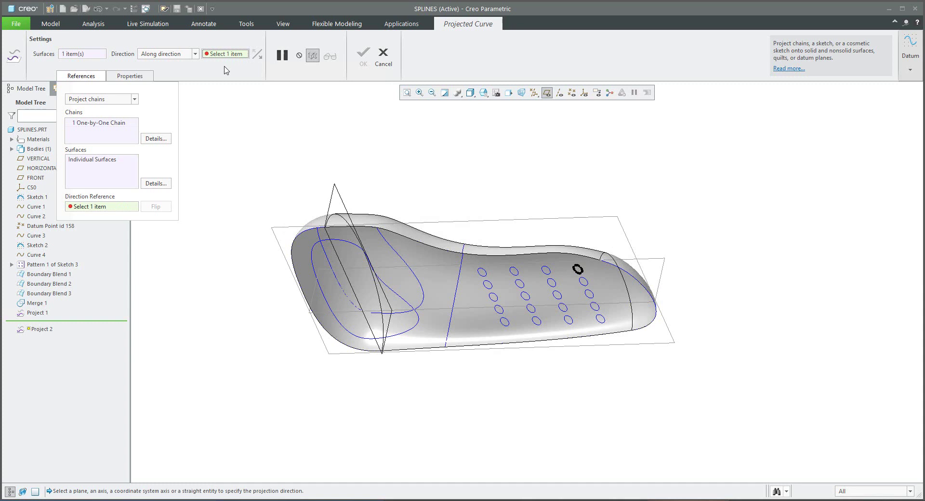
{"action": "left_click", "coordinate": [282, 227]}
{"action": "middle_click_drag", "start_coordinate": [438, 237], "coordinate": [421, 278]}
{"action": "middle_click", "coordinate": [504, 357]}
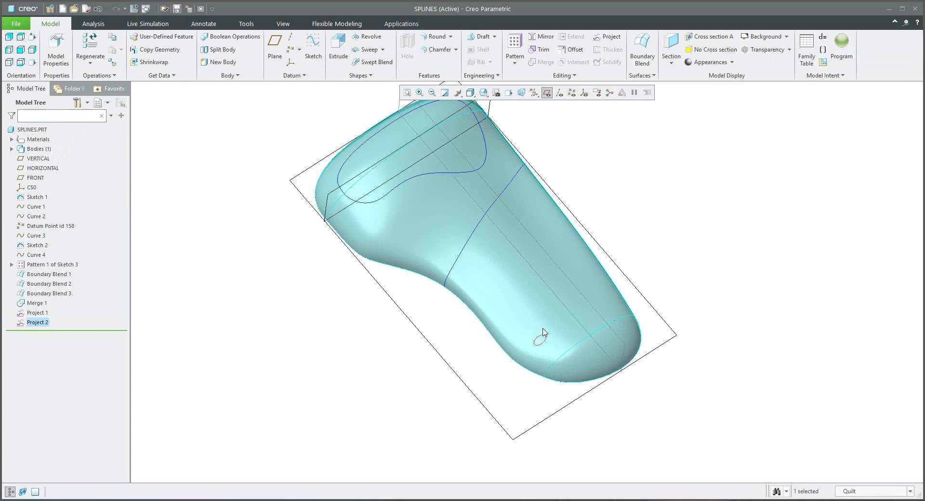
Step: Pattern the projected ellipse across the forefoot holes and hide the datum planes
{"action": "left_click", "coordinate": [515, 45]}
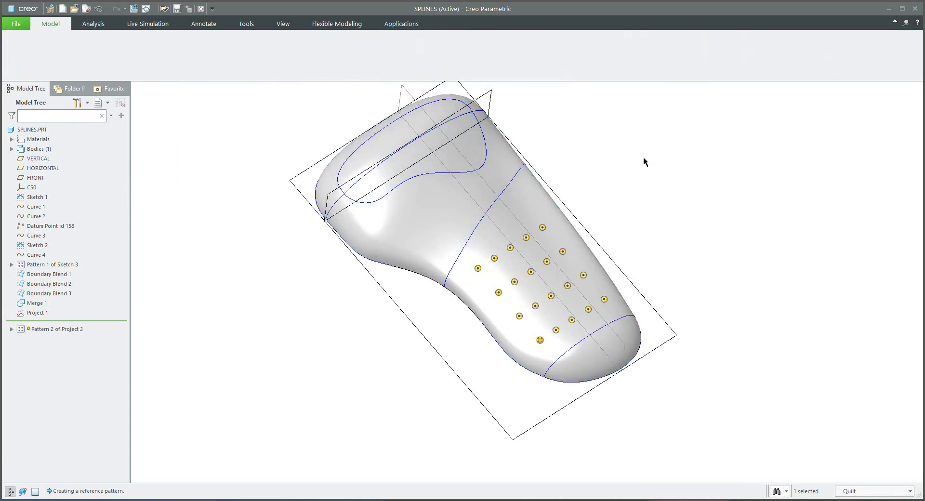
{"action": "middle_click", "coordinate": [667, 164]}
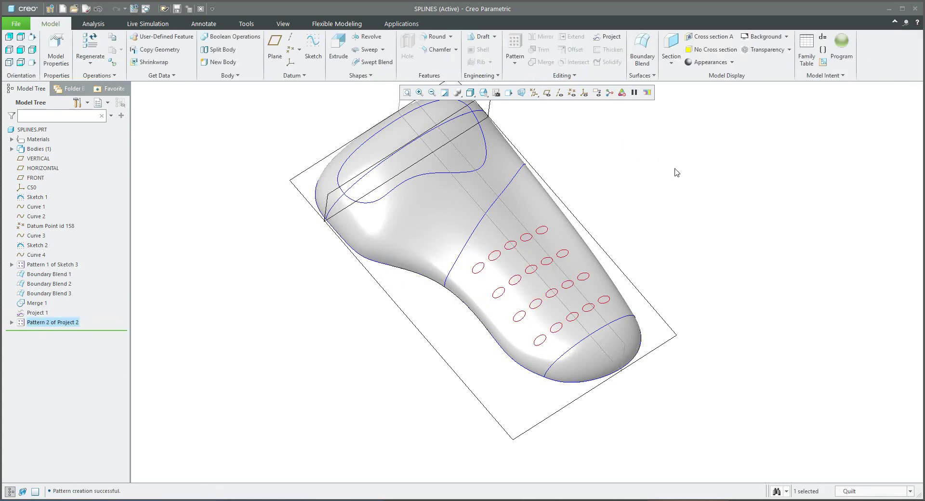
{"action": "mouse_move", "coordinate": [654, 213]}
{"action": "middle_mouse_down"}
{"action": "mouse_move", "coordinate": [673, 144]}
{"action": "mouse_move", "coordinate": [665, 184]}
{"action": "mouse_move", "coordinate": [442, 262]}
{"action": "middle_mouse_up"}
{"action": "scroll", "coordinate": [416, 261], "scroll_direction": "up", "scroll_amount": 2}
{"action": "scroll", "coordinate": [414, 262], "scroll_direction": "up", "scroll_amount": 3}
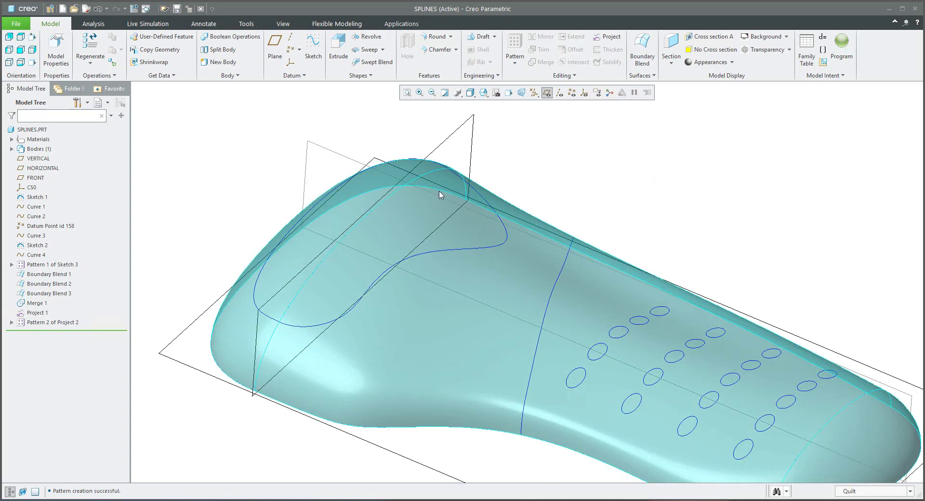
{"action": "left_click", "coordinate": [547, 92]}
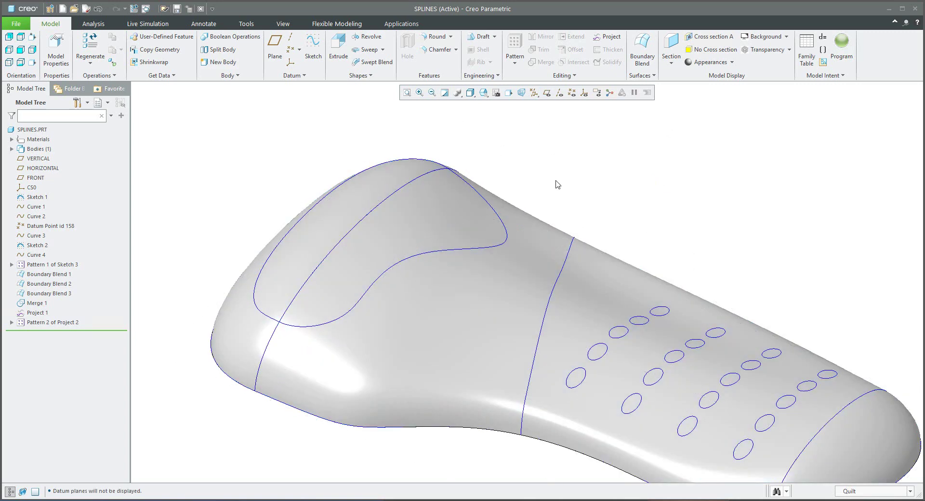
{"action": "scroll", "coordinate": [558, 185], "scroll_direction": "down", "scroll_amount": 1}
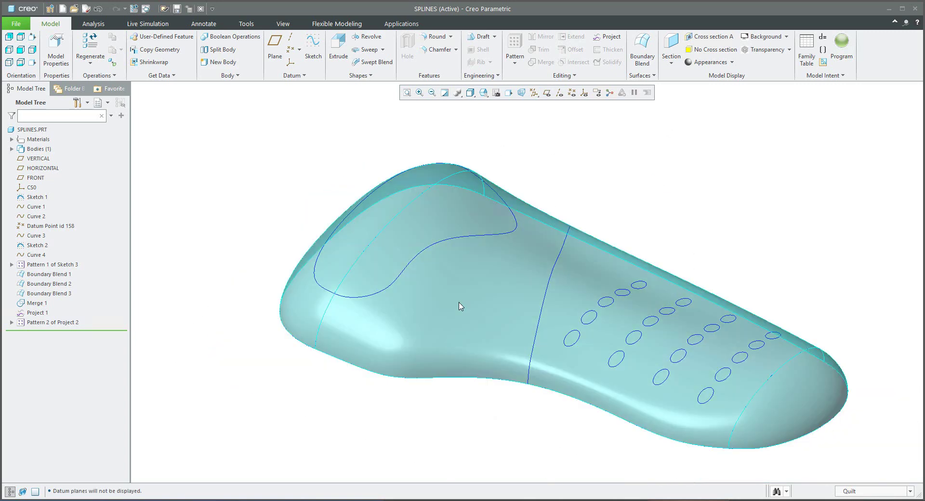
{"action": "left_click", "coordinate": [459, 303]}
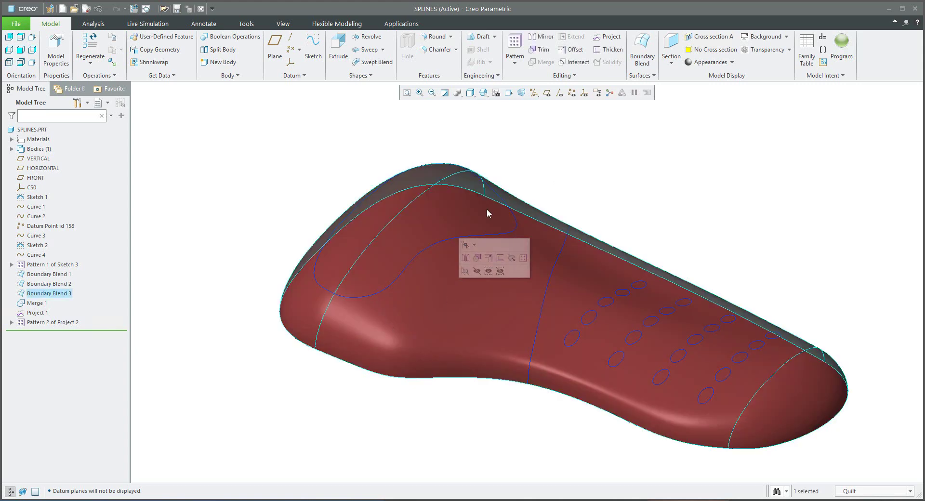
Step: Trim quilt F35 along Chain 1, the projected heel curve plus insole edge, as Trim 1
{"action": "left_click", "coordinate": [540, 49]}
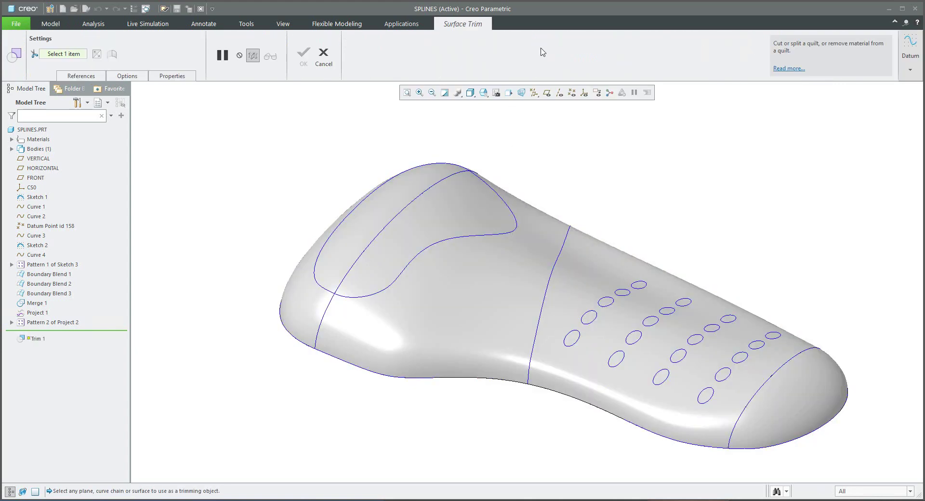
{"action": "left_click", "coordinate": [365, 299]}
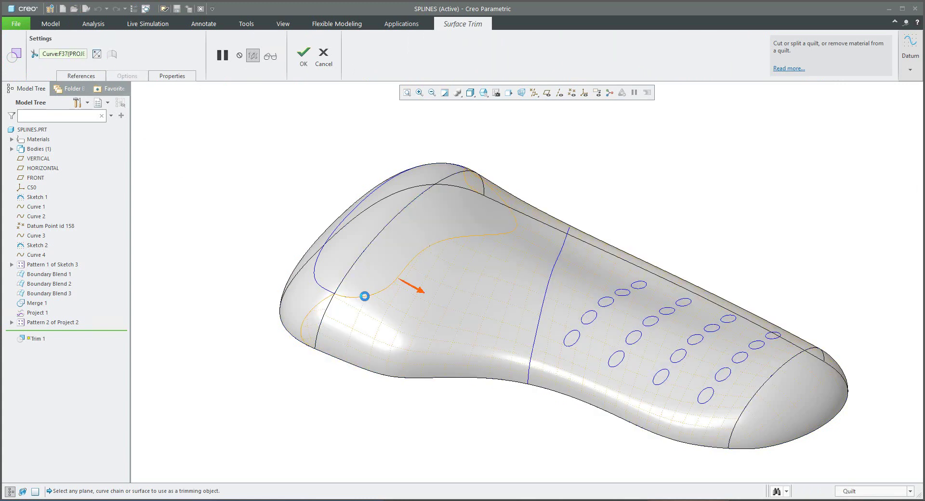
{"action": "left_click", "coordinate": [80, 76]}
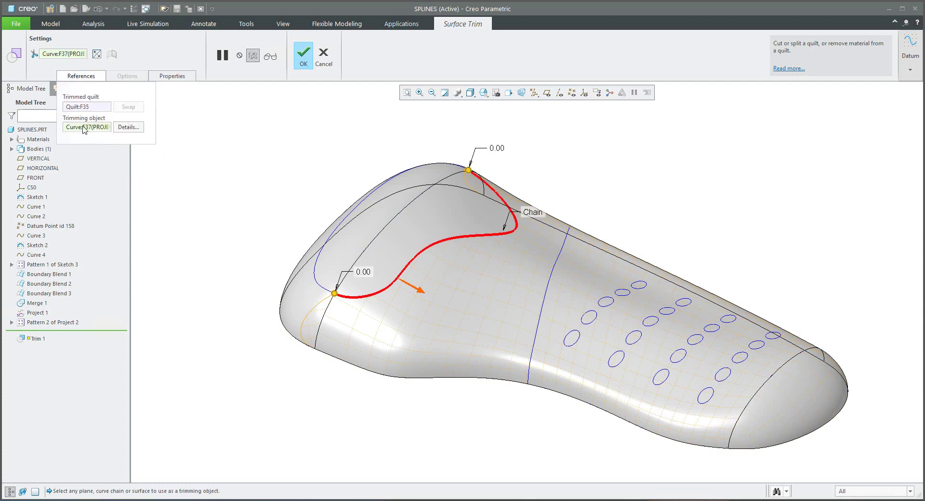
{"action": "left_click", "coordinate": [127, 127]}
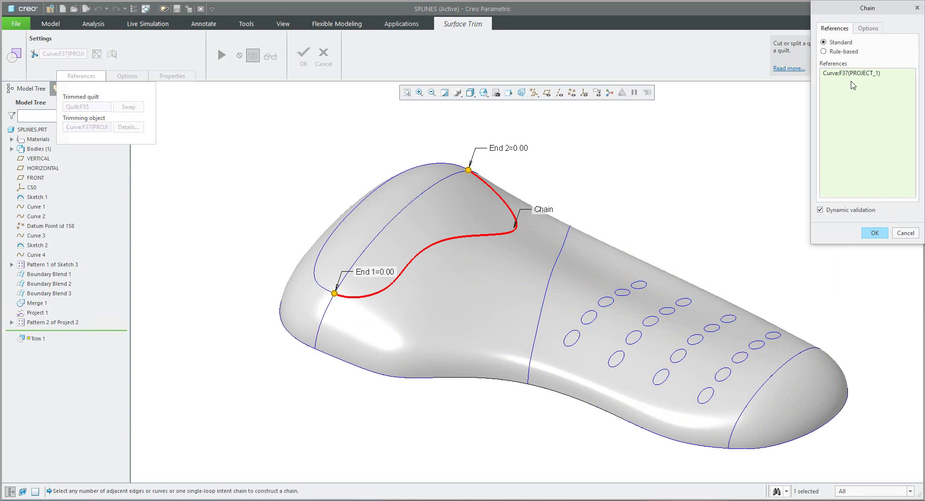
{"action": "left_click", "coordinate": [319, 282], "text": "ctrl"}
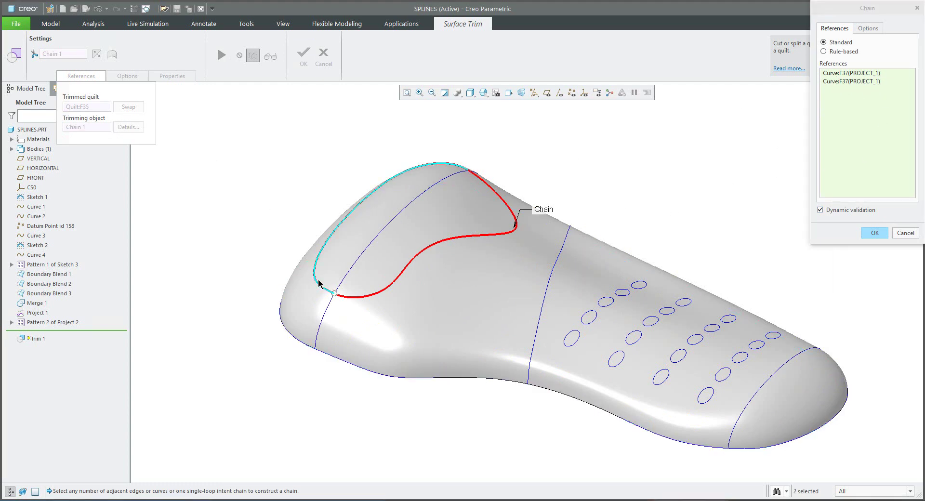
{"action": "left_click", "coordinate": [875, 234]}
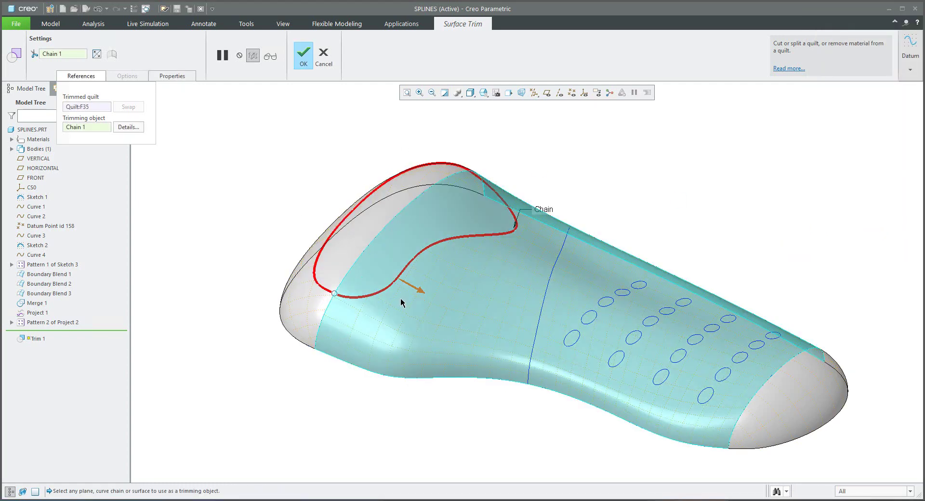
{"action": "scroll", "coordinate": [394, 276], "scroll_direction": "down", "scroll_amount": 4}
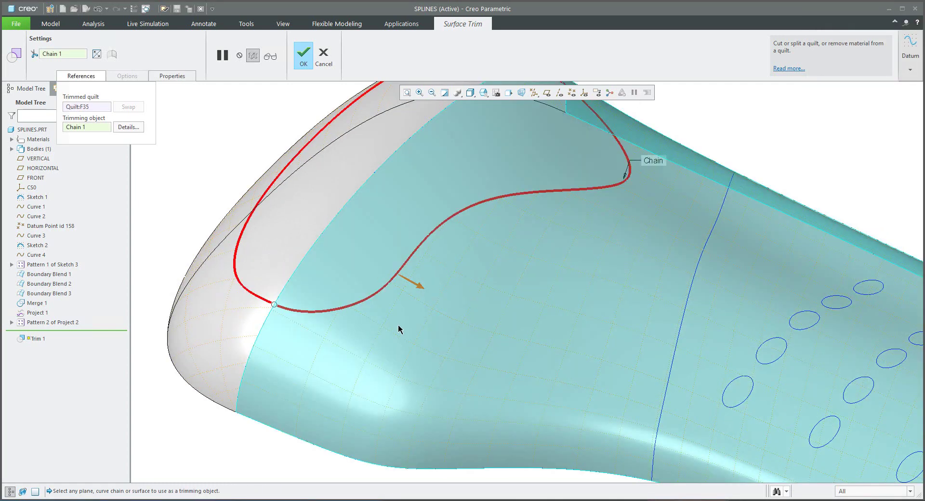
{"action": "scroll", "coordinate": [408, 325], "scroll_direction": "up", "scroll_amount": 1}
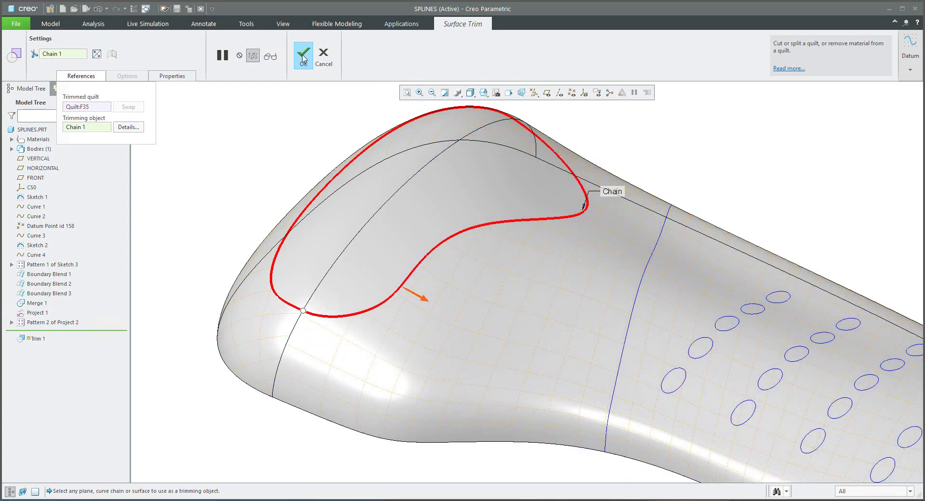
{"action": "left_click", "coordinate": [303, 55]}
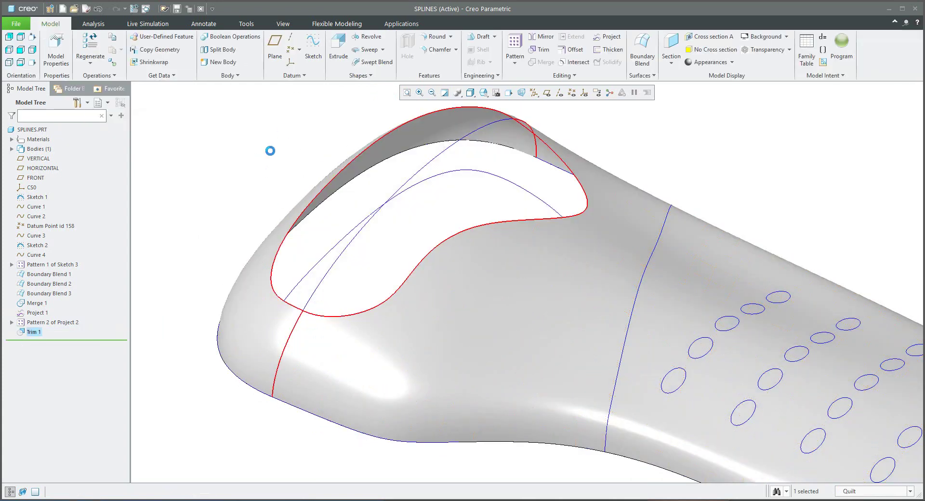
Step: Trim the insole quilt with a single projected ellipse curve near the toe, creating Trim 2
{"action": "scroll", "coordinate": [268, 206], "scroll_direction": "up", "scroll_amount": 3}
{"action": "mouse_move", "coordinate": [269, 207]}
{"action": "middle_mouse_down", "text": "ctrl"}
{"action": "mouse_move", "coordinate": [351, 227]}
{"action": "mouse_move", "coordinate": [416, 278]}
{"action": "mouse_move", "coordinate": [434, 326]}
{"action": "mouse_move", "coordinate": [415, 265]}
{"action": "mouse_move", "coordinate": [464, 376]}
{"action": "mouse_move", "coordinate": [504, 373]}
{"action": "middle_mouse_up", "text": "ctrl"}
{"action": "scroll", "coordinate": [504, 392], "scroll_direction": "down", "scroll_amount": 2}
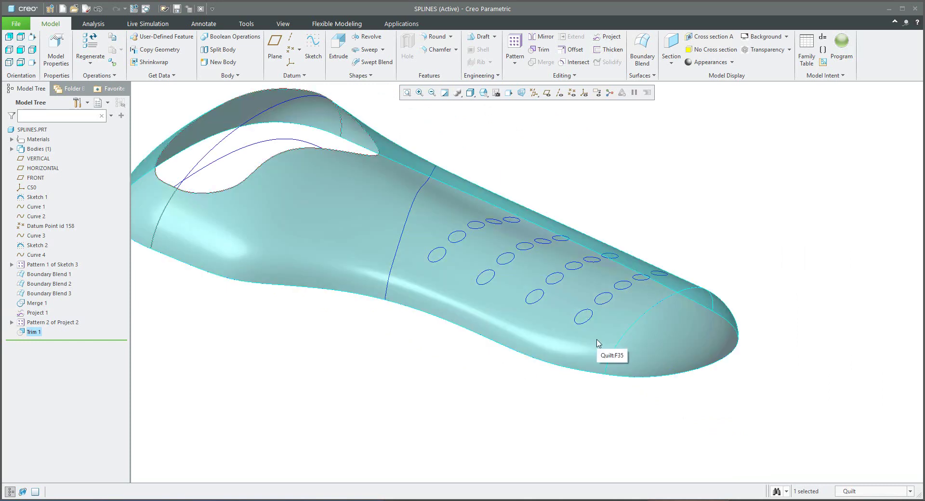
{"action": "left_click", "coordinate": [597, 342]}
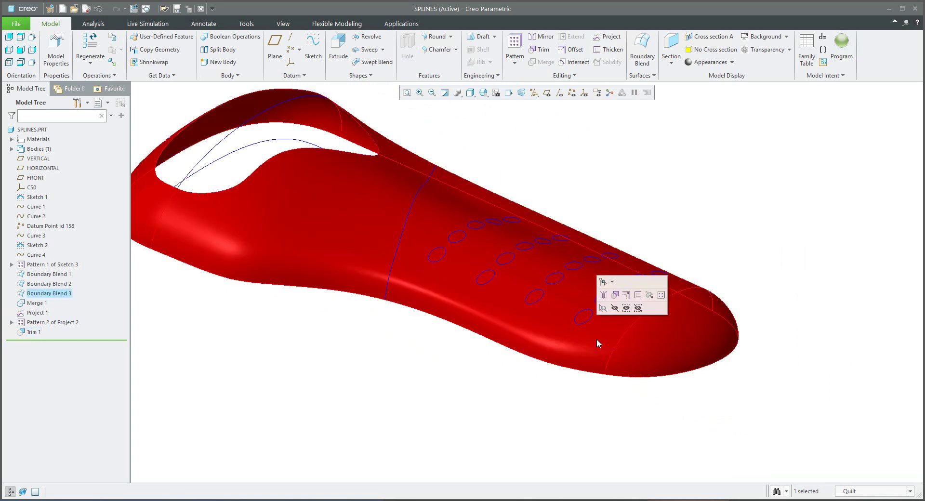
{"action": "left_click", "coordinate": [541, 51]}
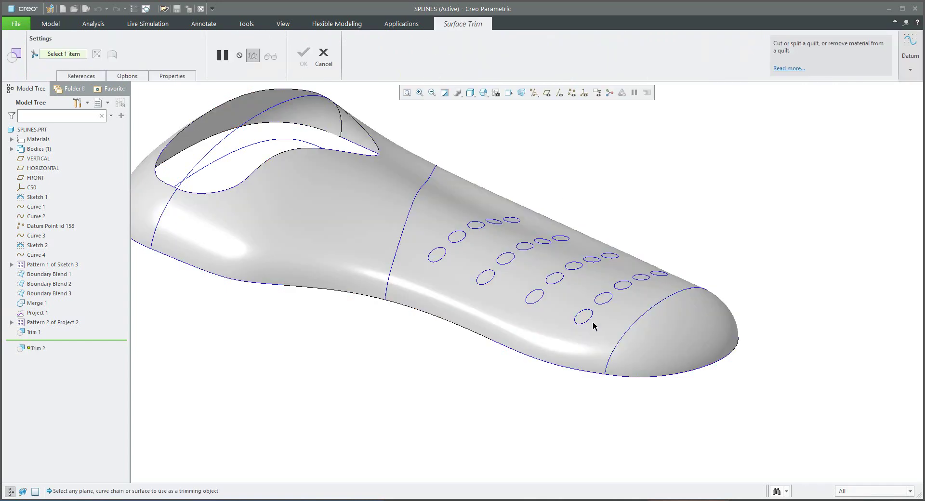
{"action": "scroll", "coordinate": [577, 350], "scroll_direction": "down", "scroll_amount": 2}
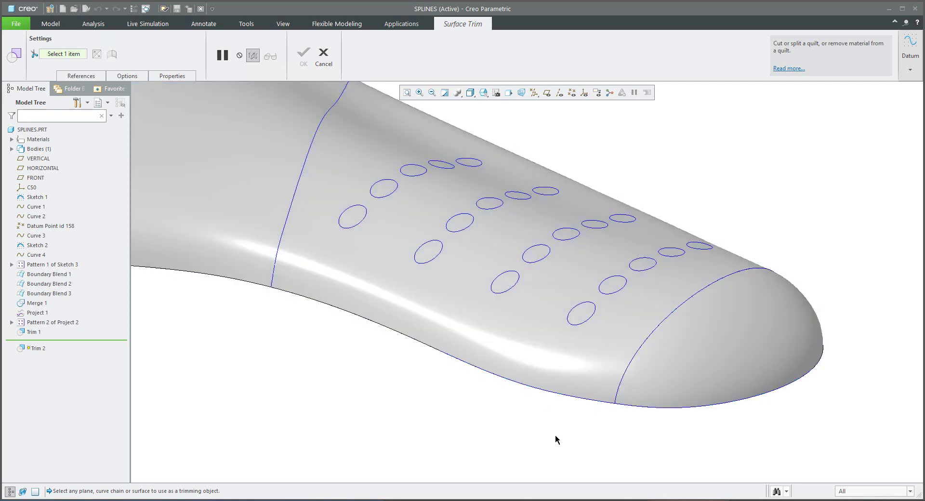
{"action": "right_click", "coordinate": [588, 323]}
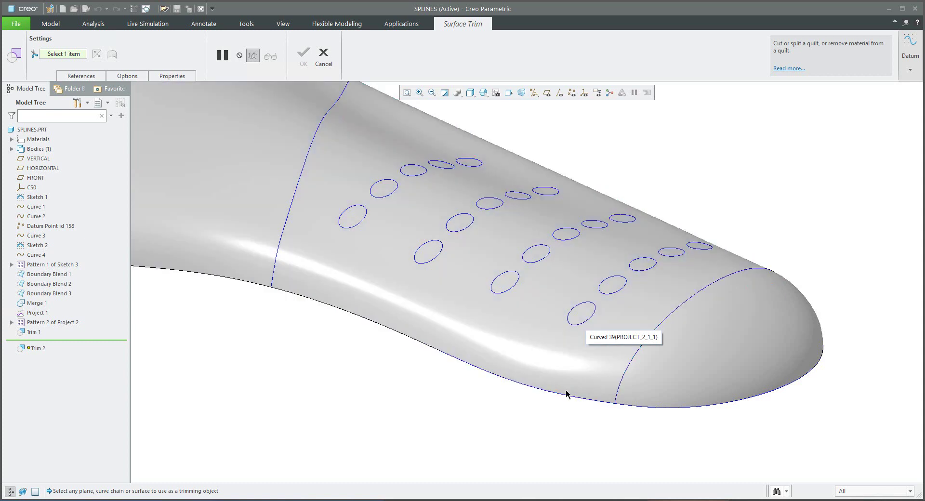
{"action": "left_click", "coordinate": [581, 326]}
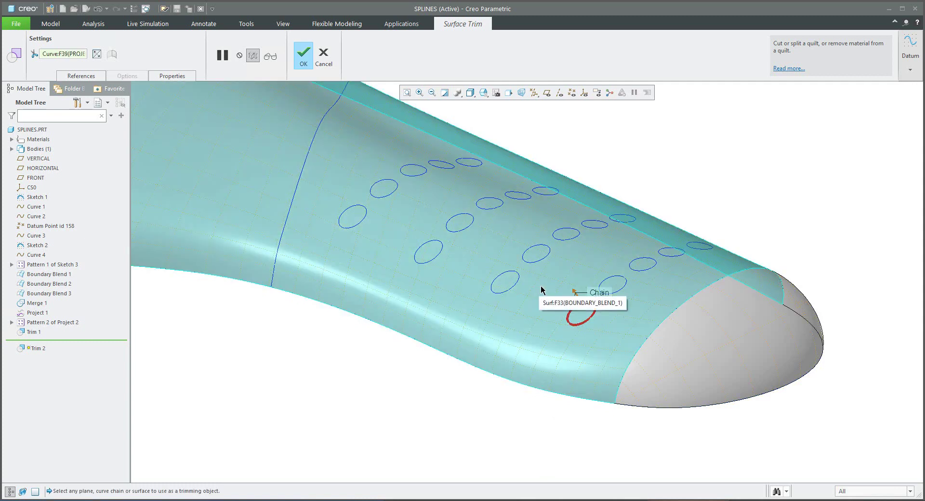
{"action": "left_click", "coordinate": [303, 58]}
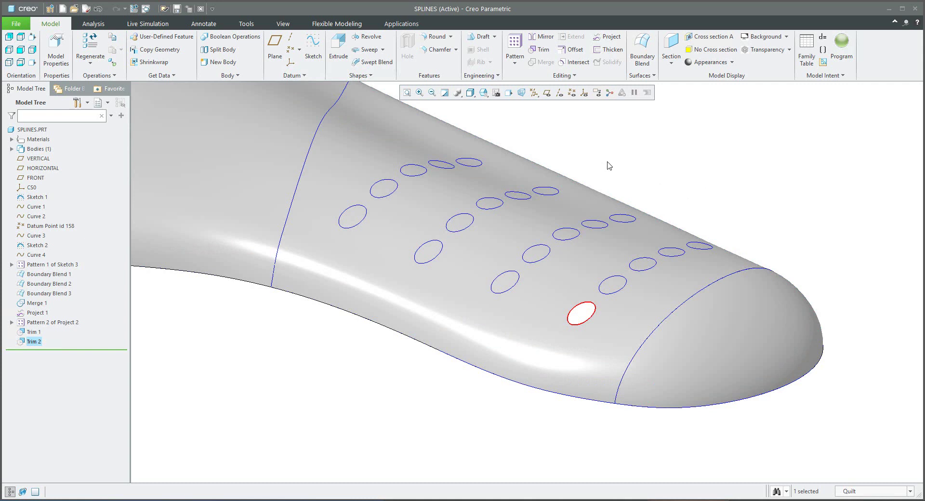
Step: Reference-pattern Trim 2 so every projected ellipse becomes a hole, as Pattern 3
{"action": "left_click", "coordinate": [515, 46]}
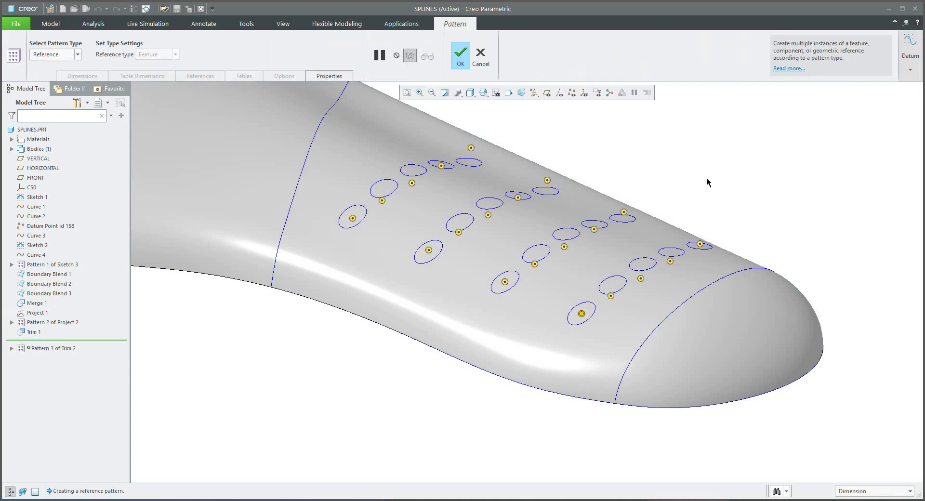
{"action": "middle_click", "coordinate": [690, 163]}
{"action": "left_click", "coordinate": [692, 166]}
{"action": "middle_click_drag", "start_coordinate": [693, 166], "coordinate": [573, 182]}
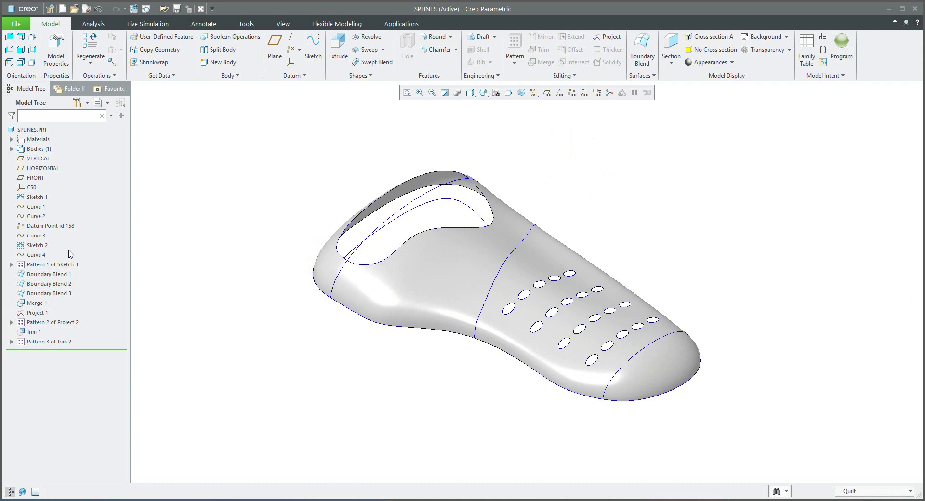
{"action": "left_click", "coordinate": [35, 197]}
Step: Hide Sketch 1 through Pattern 1 of Sketch 3 and set Shading With Reflections
{"action": "left_click", "coordinate": [48, 265], "text": "shift"}
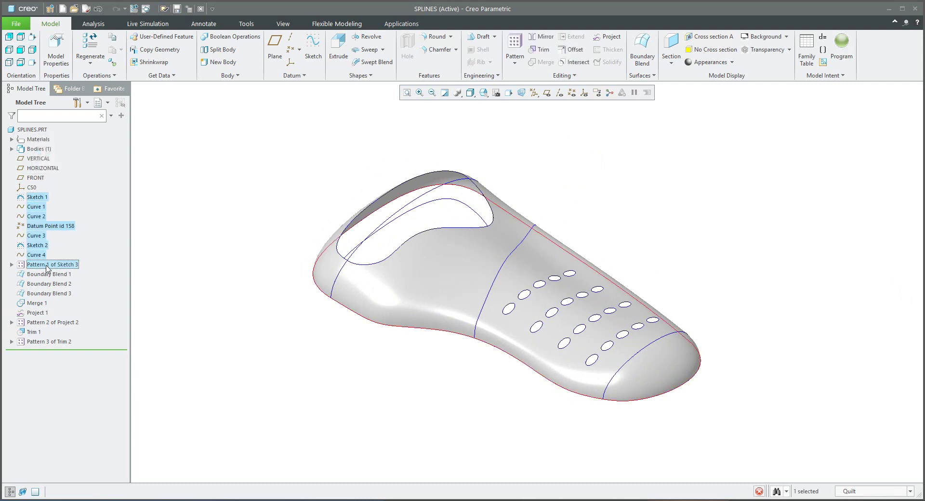
{"action": "left_click", "coordinate": [63, 234]}
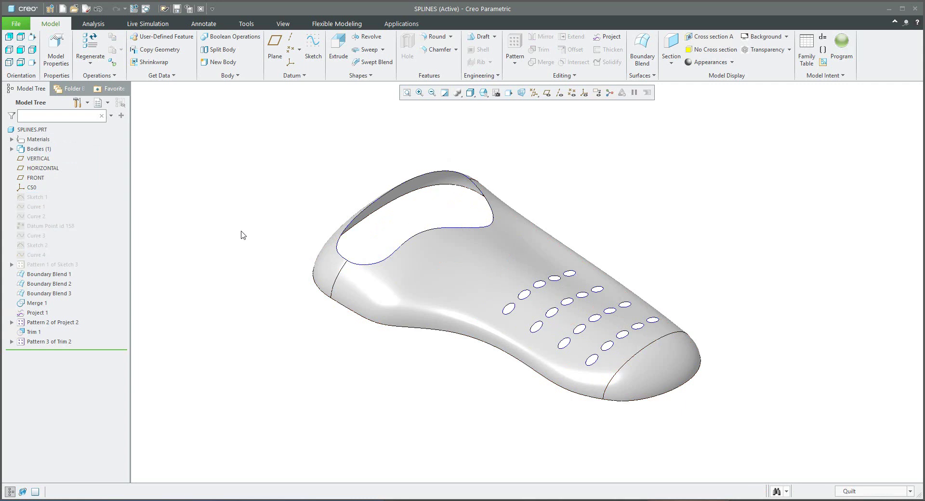
{"action": "left_click", "coordinate": [471, 93]}
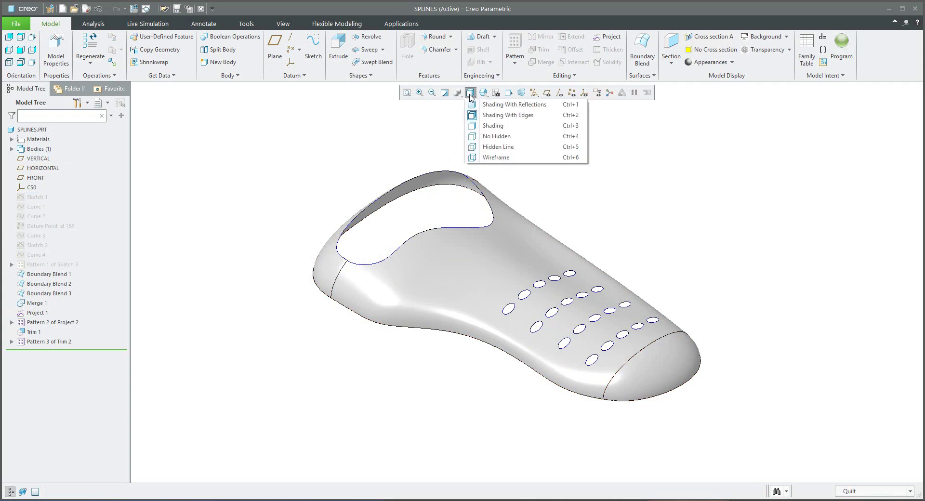
{"action": "left_click", "coordinate": [472, 106]}
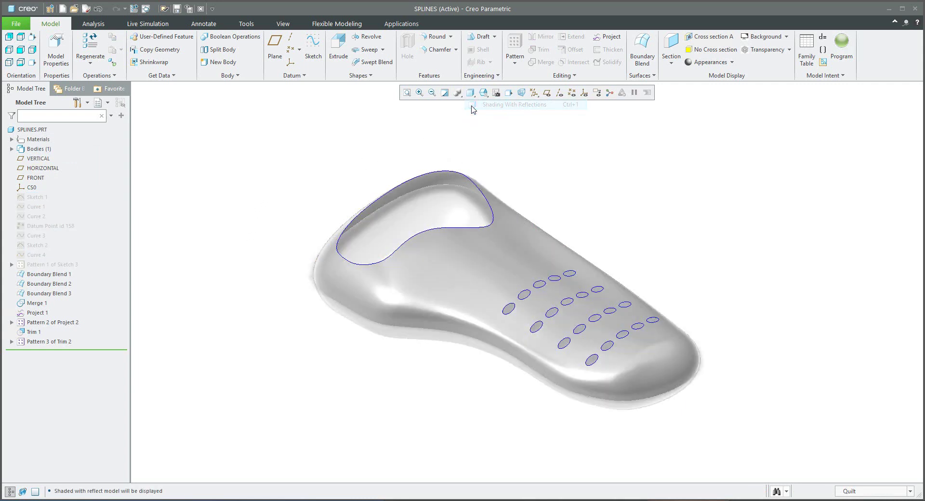
Step: Hide the Project 1 curves, leaving only the perforated insole quilt visible
{"action": "mouse_move", "coordinate": [605, 186]}
{"action": "middle_mouse_down"}
{"action": "mouse_move", "coordinate": [628, 152]}
{"action": "mouse_move", "coordinate": [601, 192]}
{"action": "middle_mouse_up"}
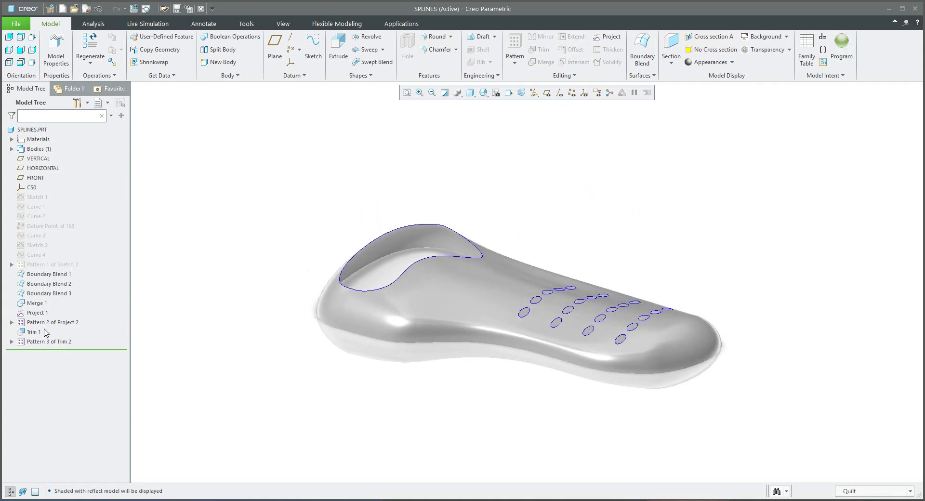
{"action": "left_click", "coordinate": [38, 313]}
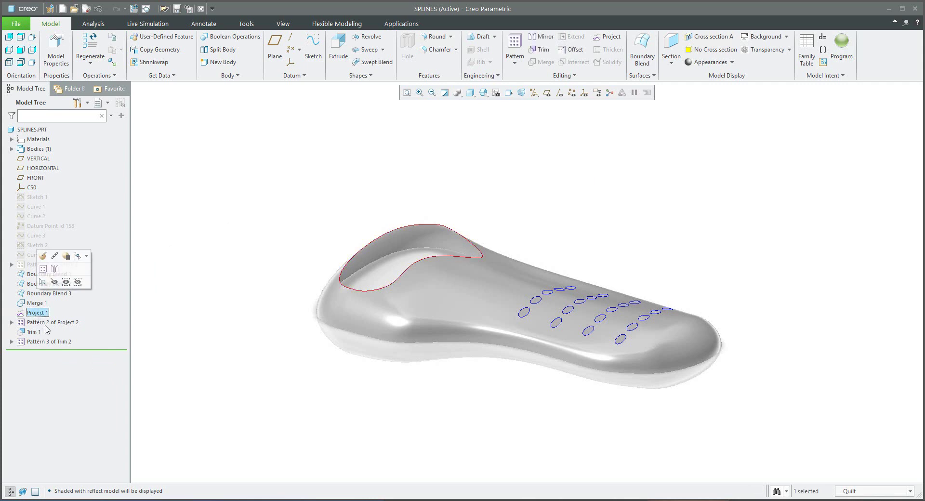
{"action": "left_click", "coordinate": [66, 282]}
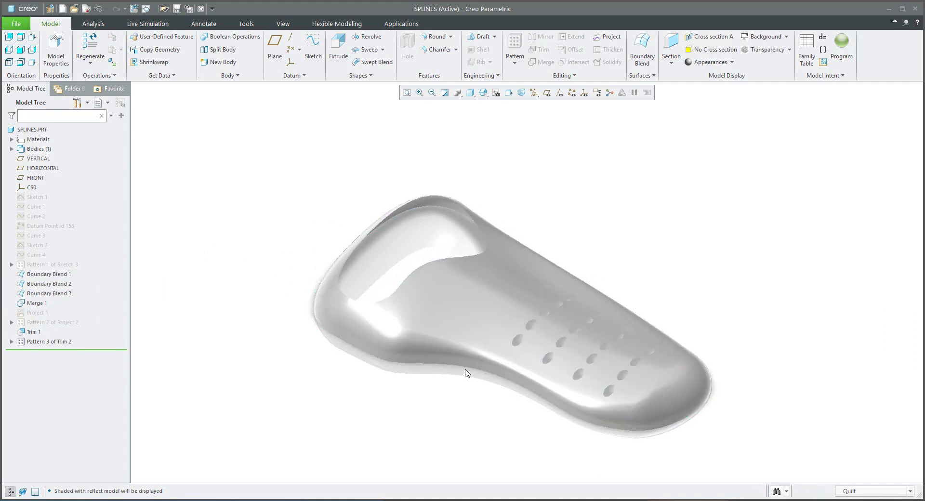
{"action": "scroll", "coordinate": [465, 355], "scroll_direction": "down", "scroll_amount": 3}
{"action": "mouse_move", "coordinate": [465, 355]}
{"action": "middle_mouse_down"}
{"action": "mouse_move", "coordinate": [471, 330]}
{"action": "mouse_move", "coordinate": [433, 420]}
{"action": "middle_mouse_up"}
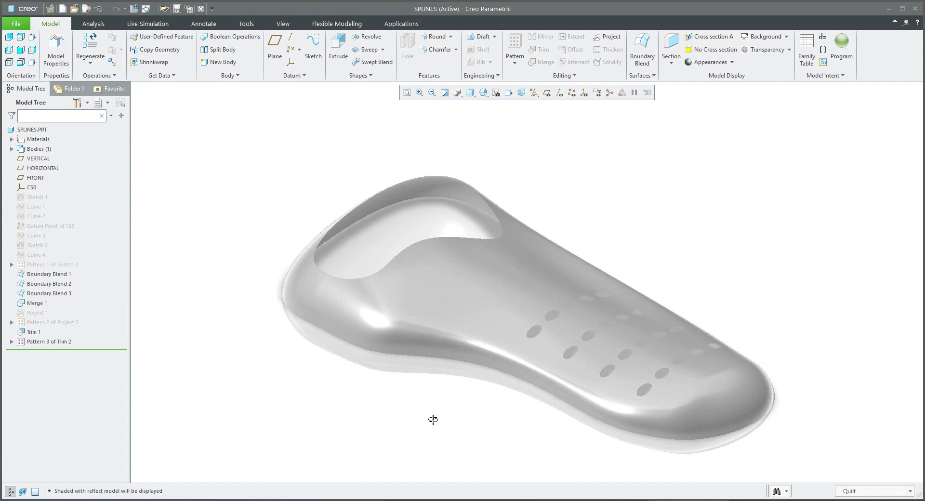
Step: Apply the blue appearance to the SPLINES.PRT part
{"action": "left_click", "coordinate": [733, 63]}
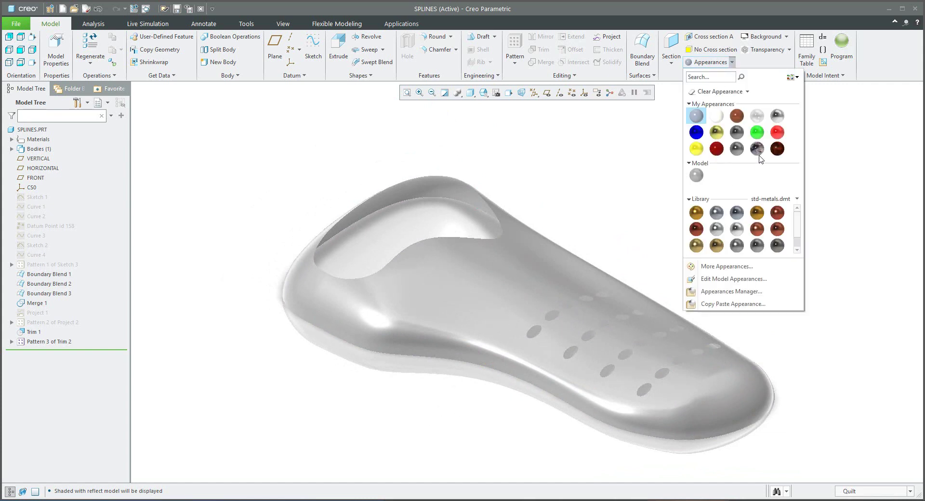
{"action": "left_click", "coordinate": [697, 132]}
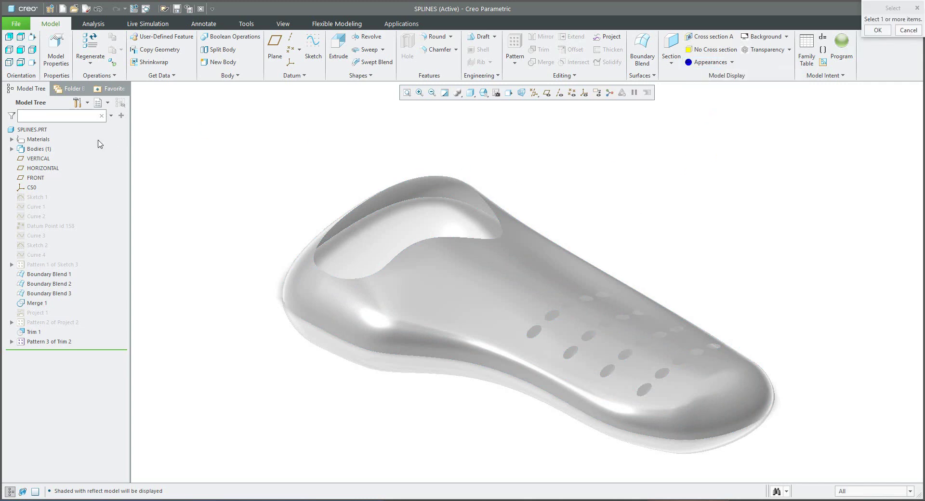
{"action": "left_click", "coordinate": [33, 130]}
{"action": "middle_click", "coordinate": [239, 138]}
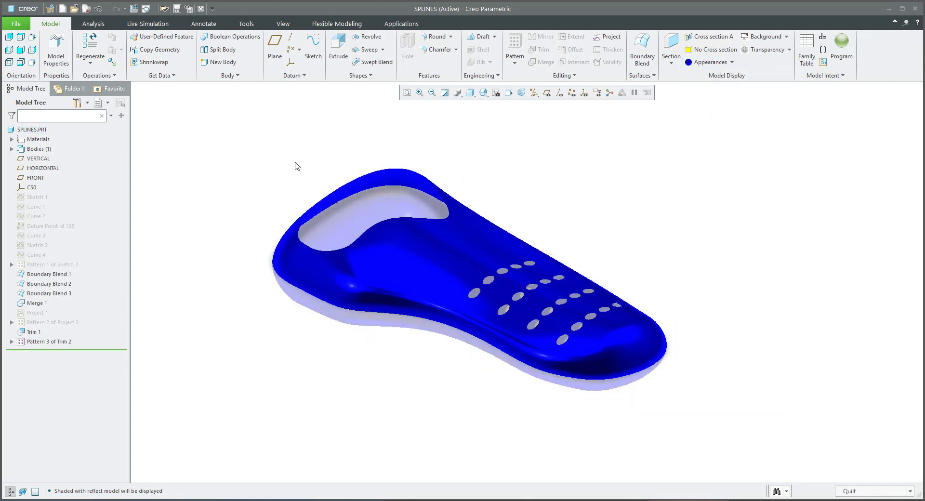
Step: Display the insole as Shading With Edges and rotate it to show the holes
{"action": "left_click", "coordinate": [471, 94]}
{"action": "left_click", "coordinate": [478, 117]}
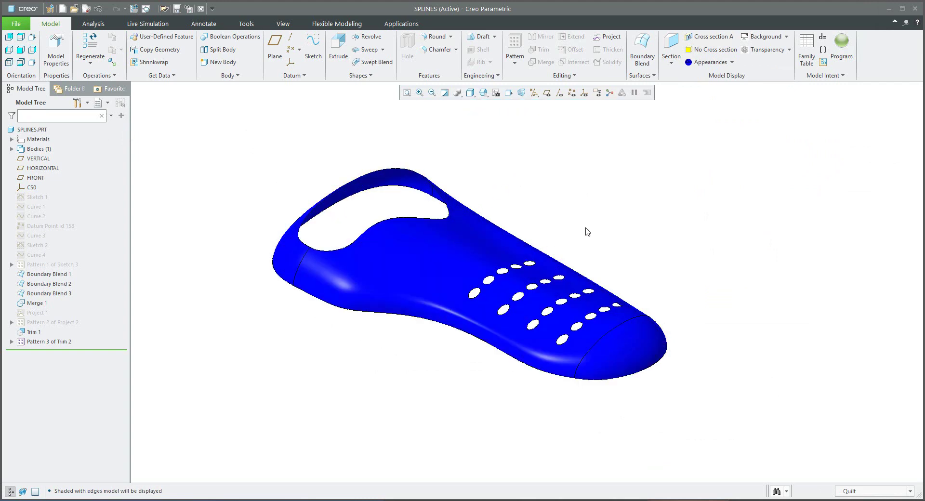
{"action": "mouse_move", "coordinate": [526, 210]}
{"action": "middle_mouse_down"}
{"action": "mouse_move", "coordinate": [562, 212]}
{"action": "mouse_move", "coordinate": [566, 279]}
{"action": "middle_mouse_up"}
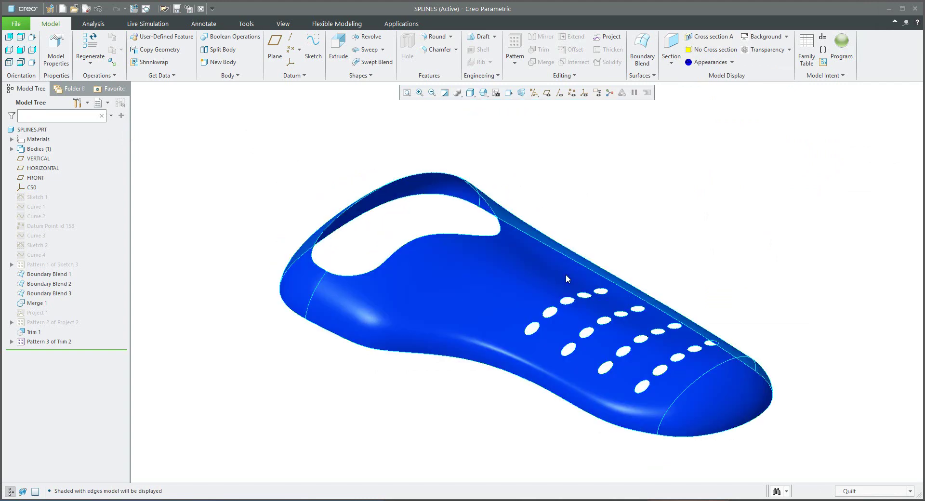
{"action": "middle_click_drag", "start_coordinate": [564, 247], "coordinate": [611, 172]}
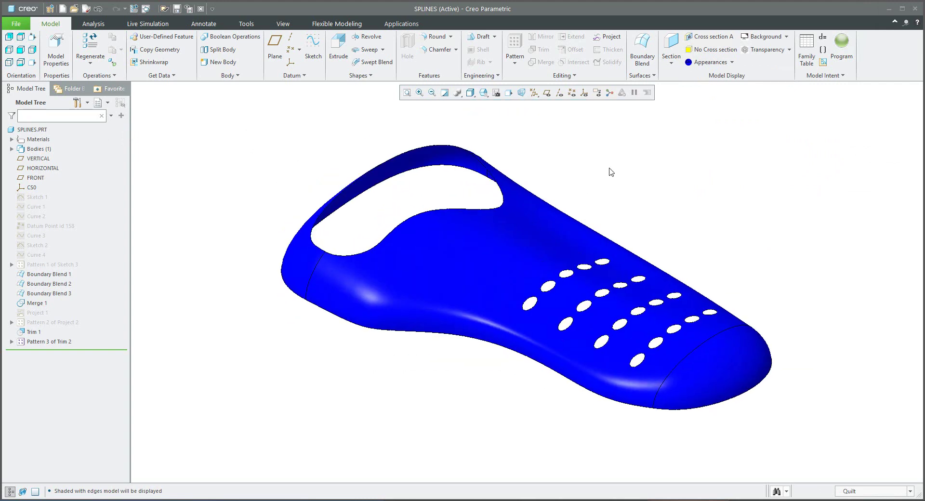